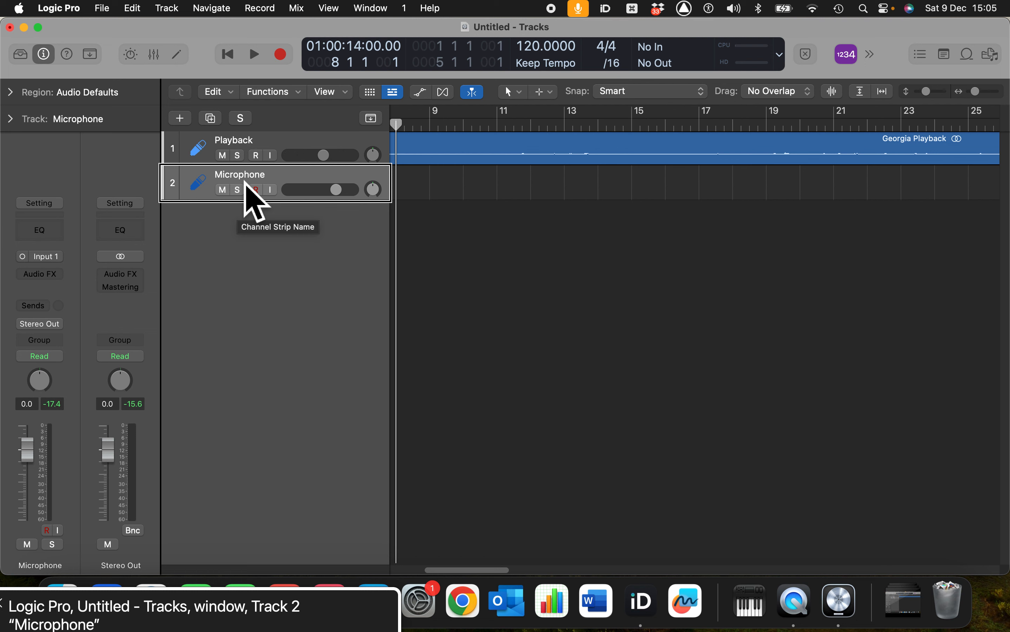
Move the playhead to the start, advance it to bar 8, and audition playback from there twice
key("Return")
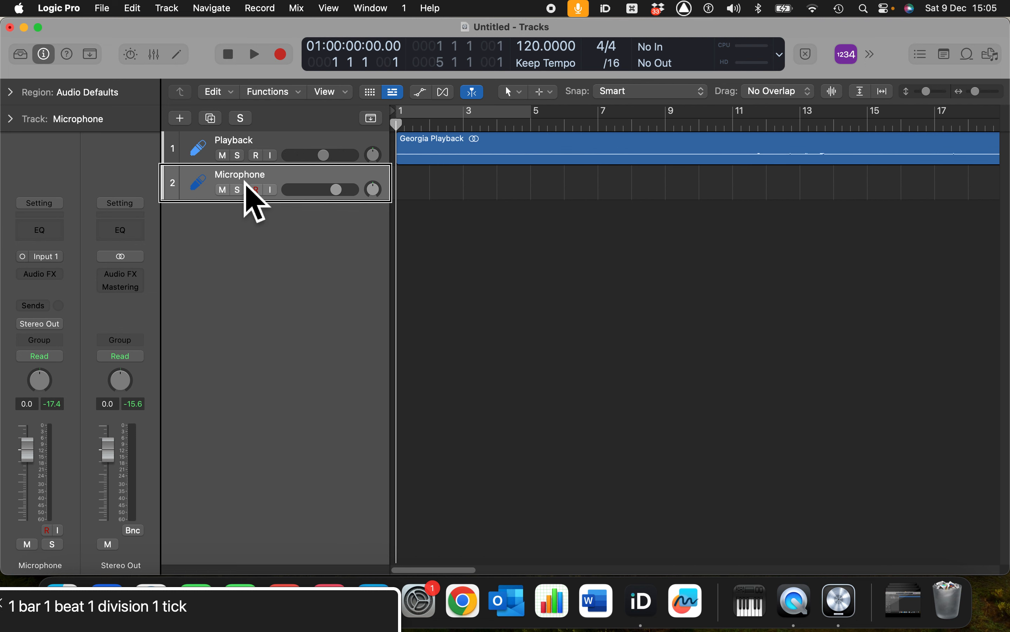
key("shift+period")
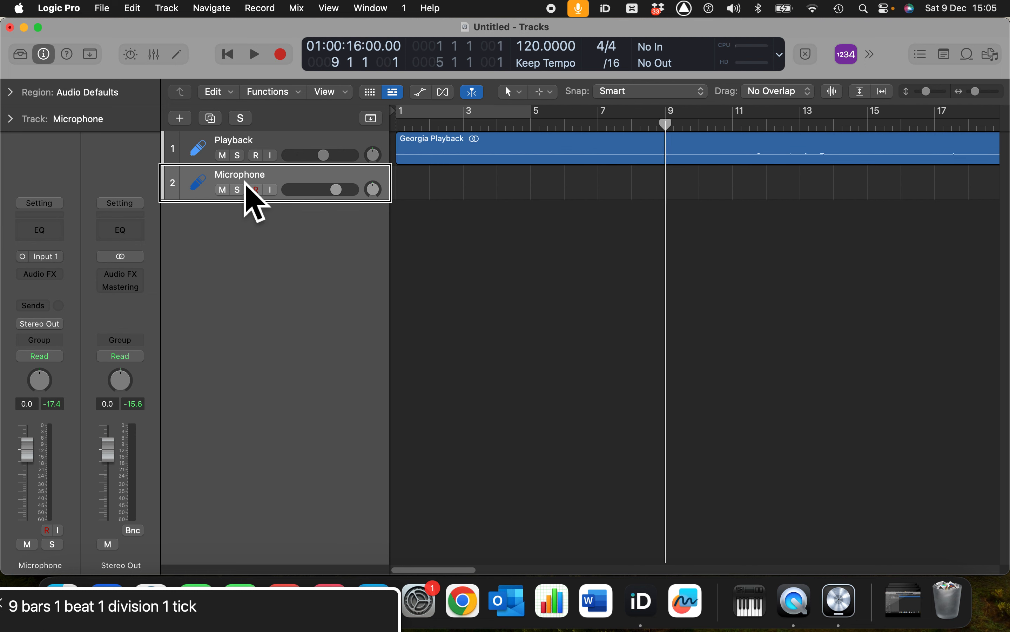
key("comma")
key("space")
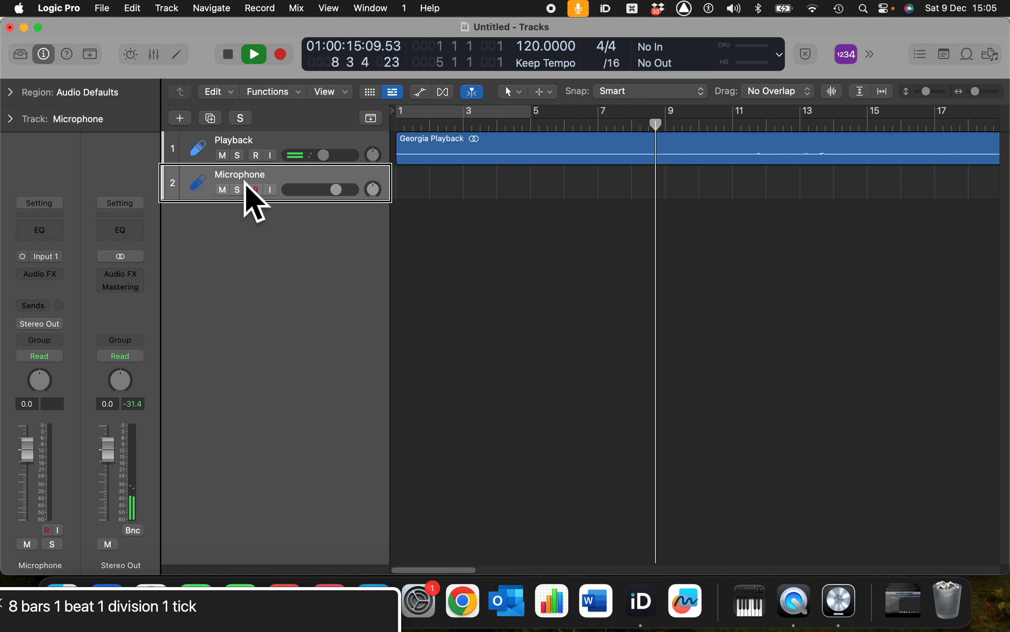
key("space")
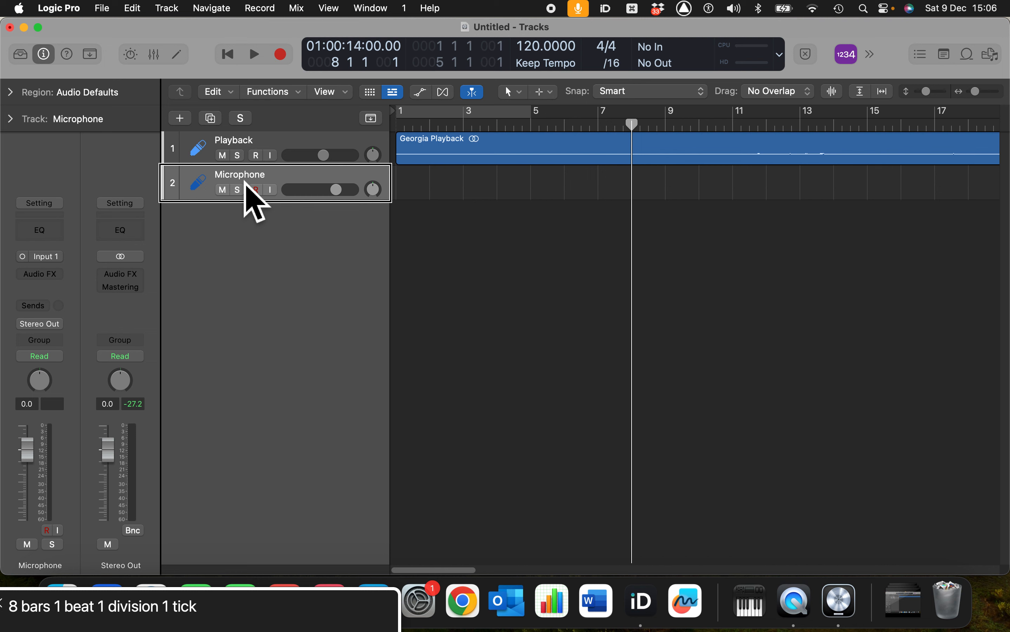
key("space")
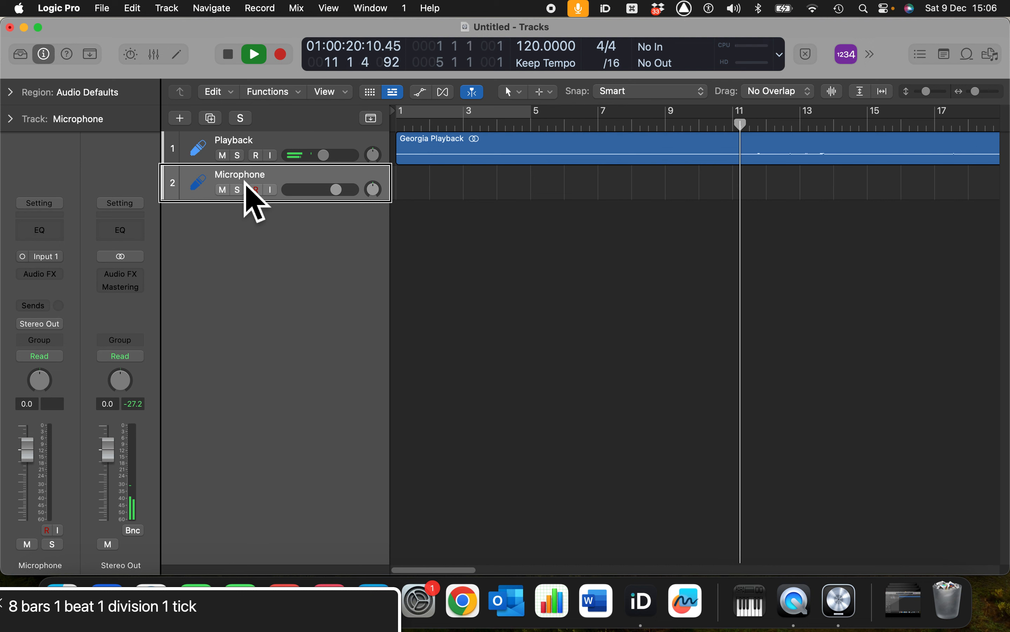
key("space")
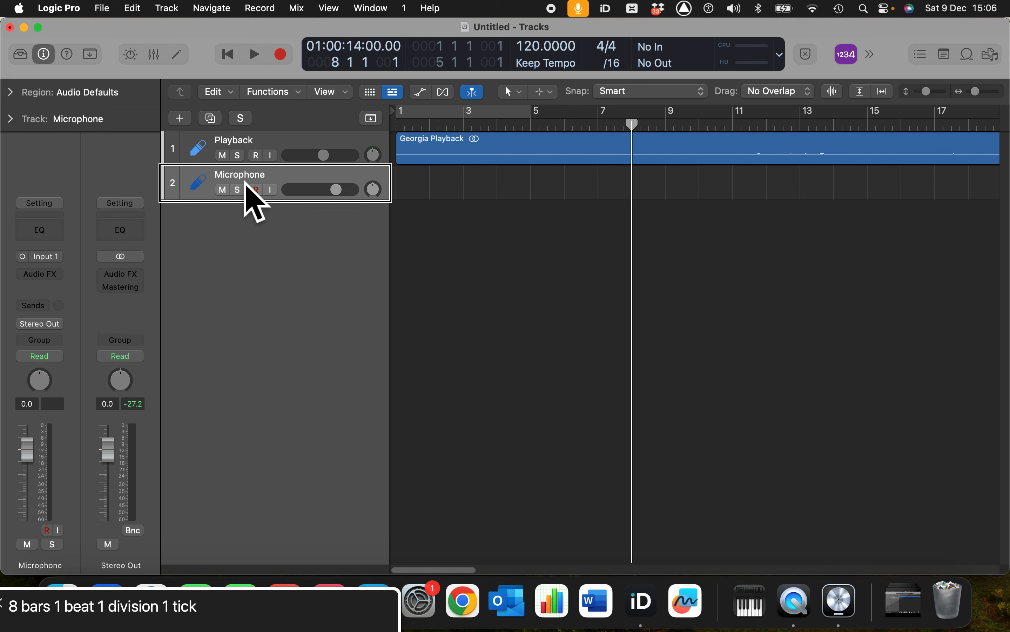
Briefly test input monitoring on the Microphone track, leave it off, and record-enable the track
key("ctrl+i")
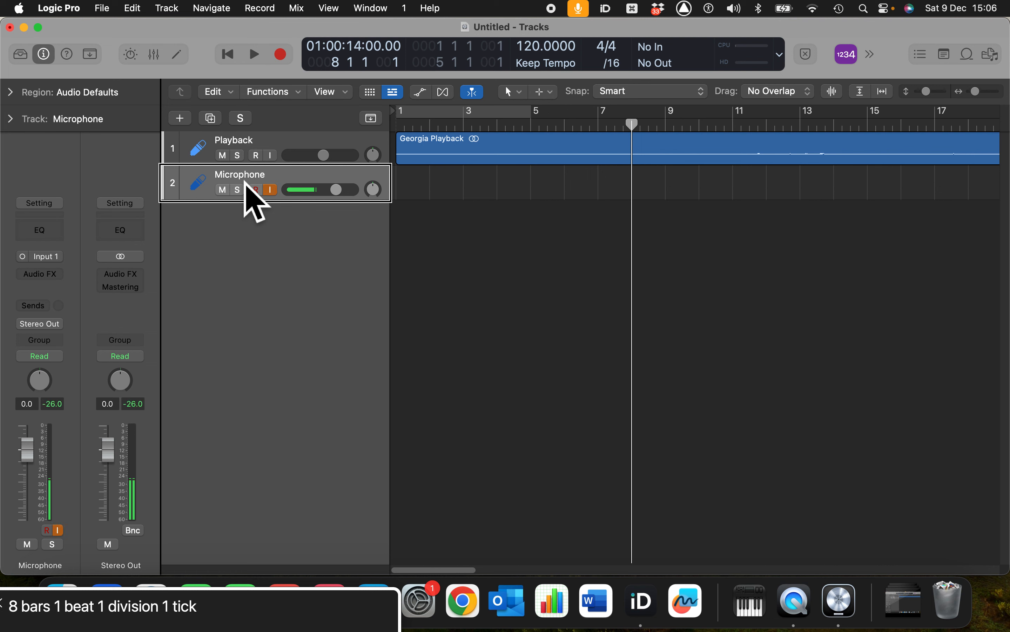
key("ctrl+i")
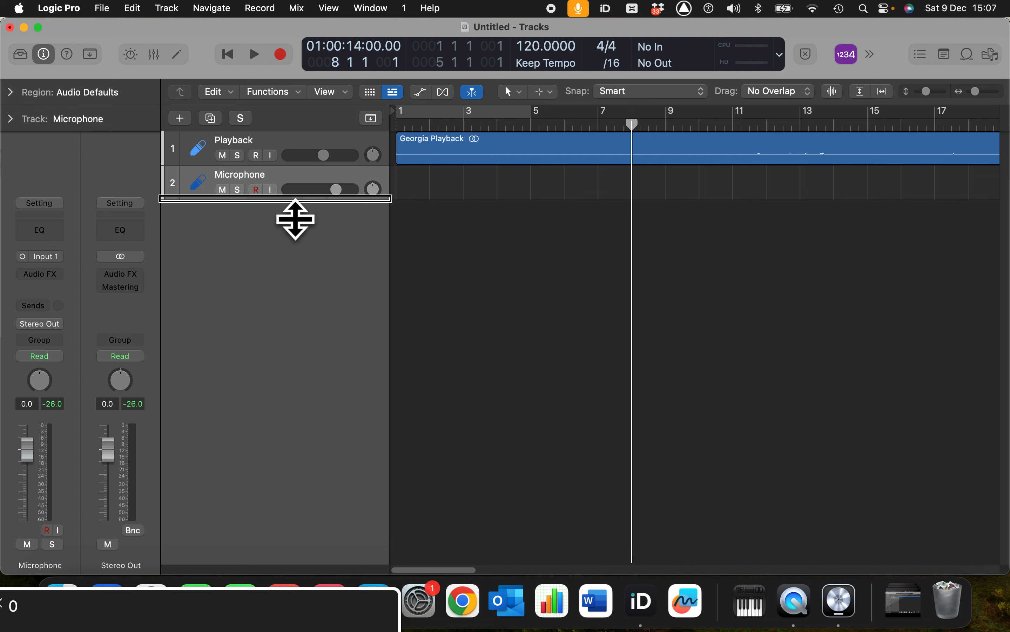
left_click(264, 199)
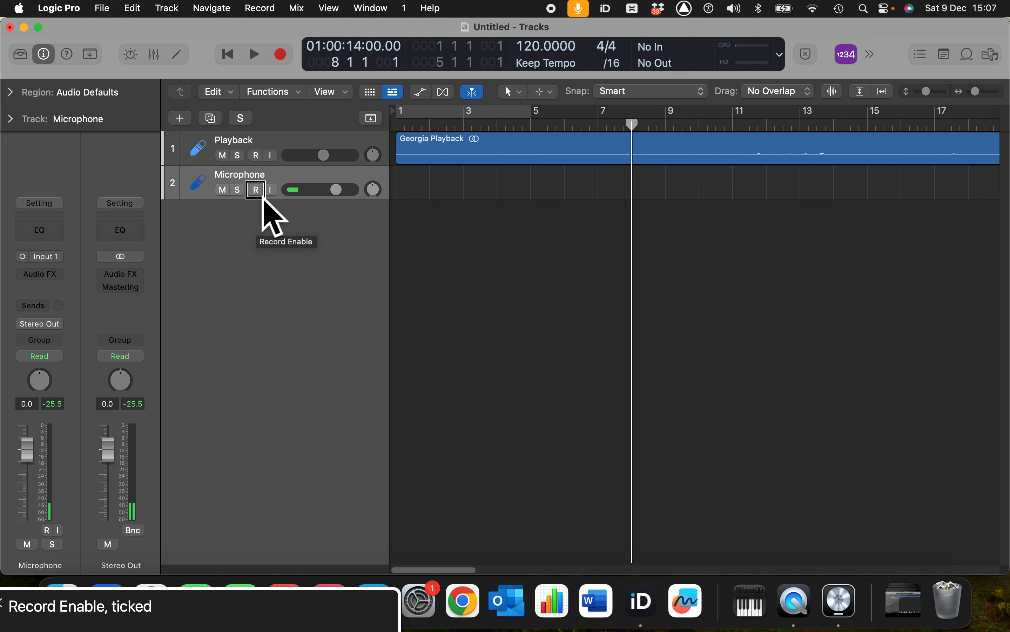
left_click(262, 197)
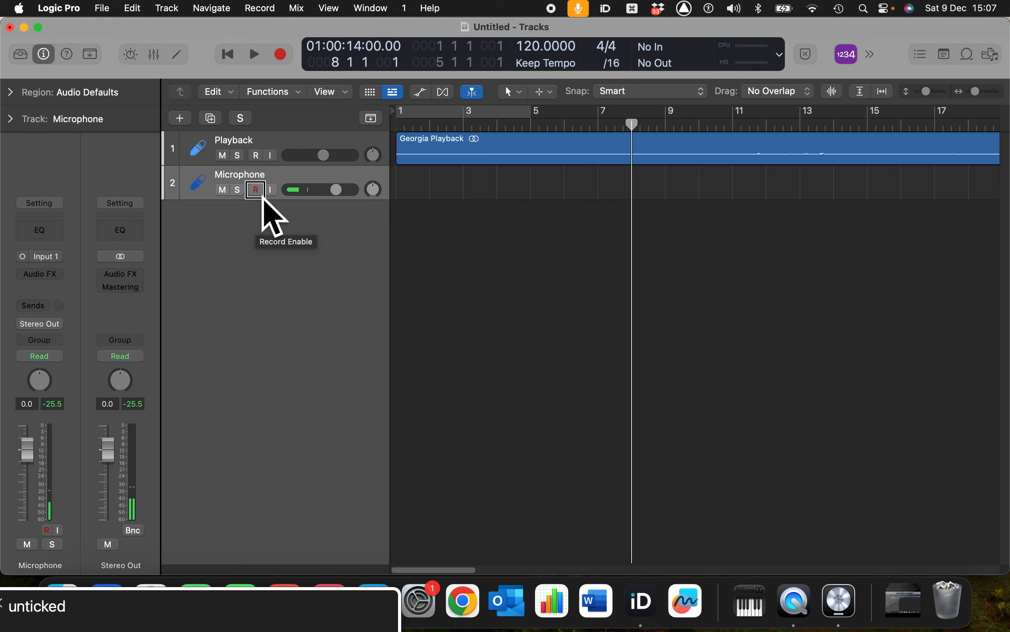
left_click(263, 197)
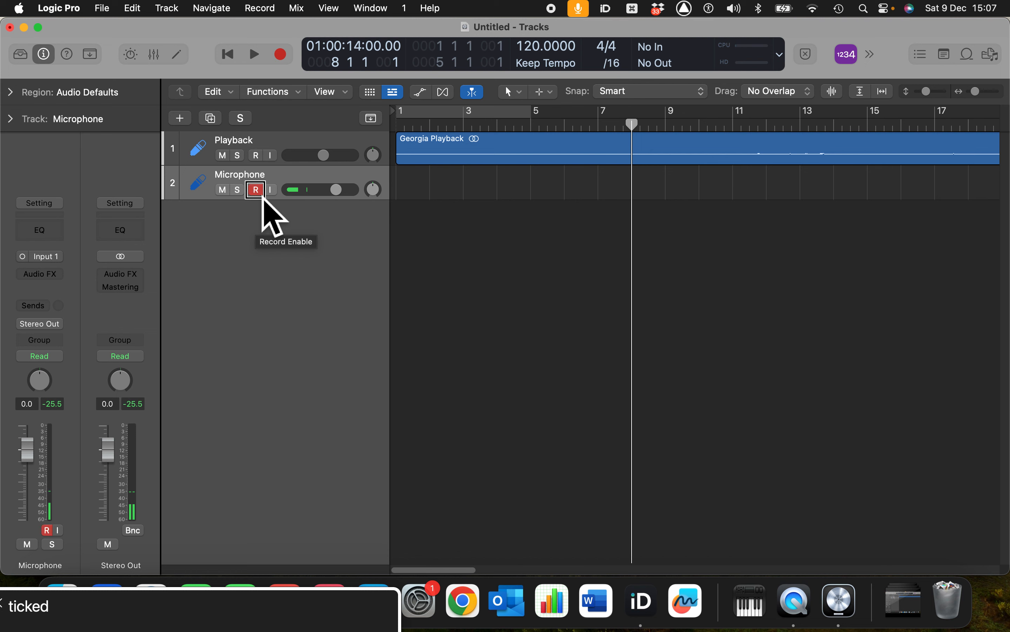
key("r")
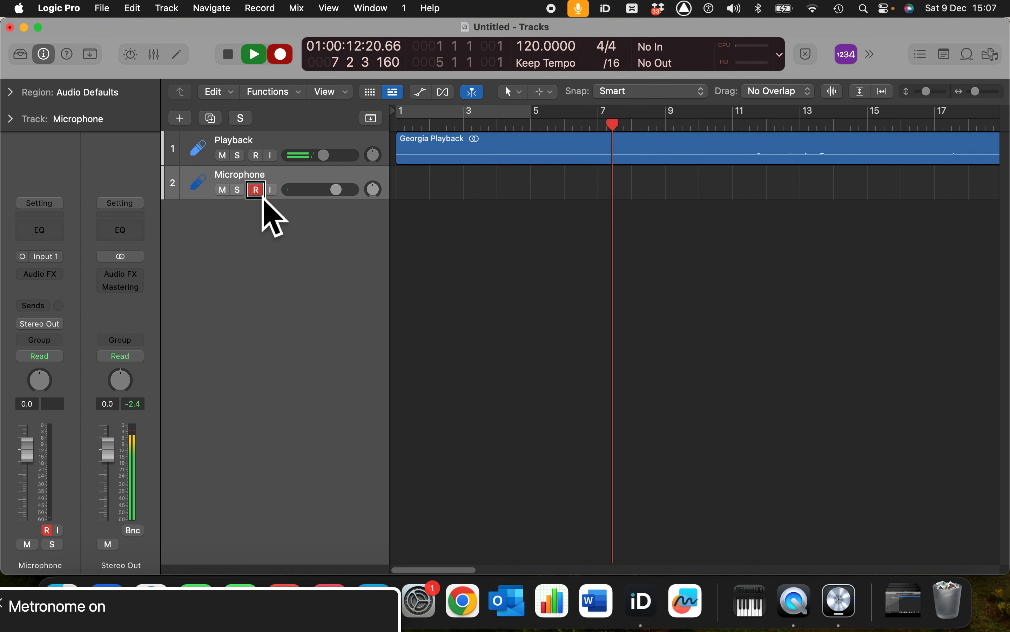
key("space")
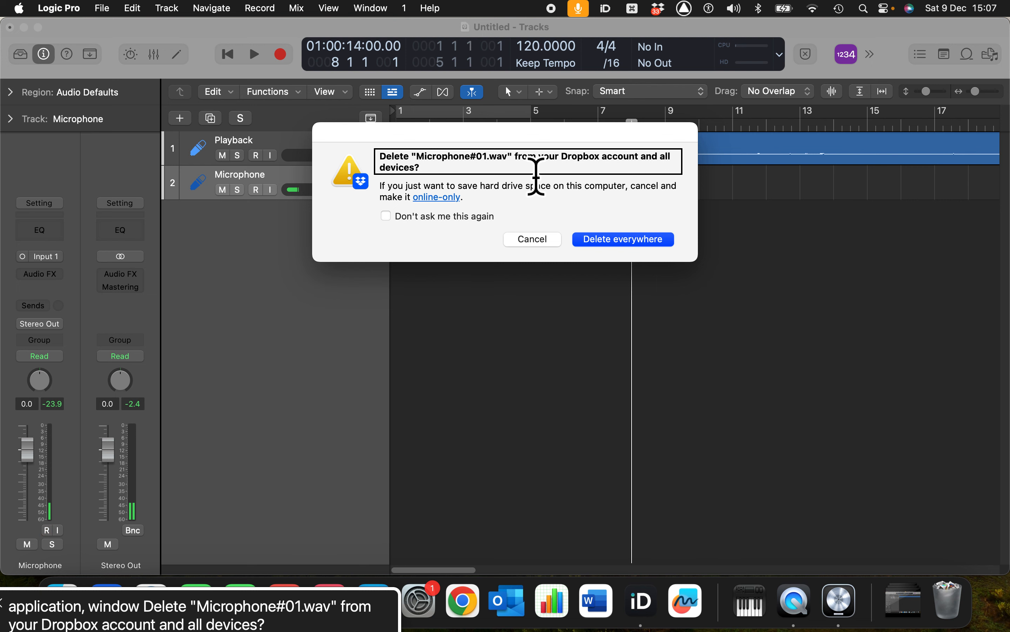
key("ctrl+alt+Right")
key("Return")
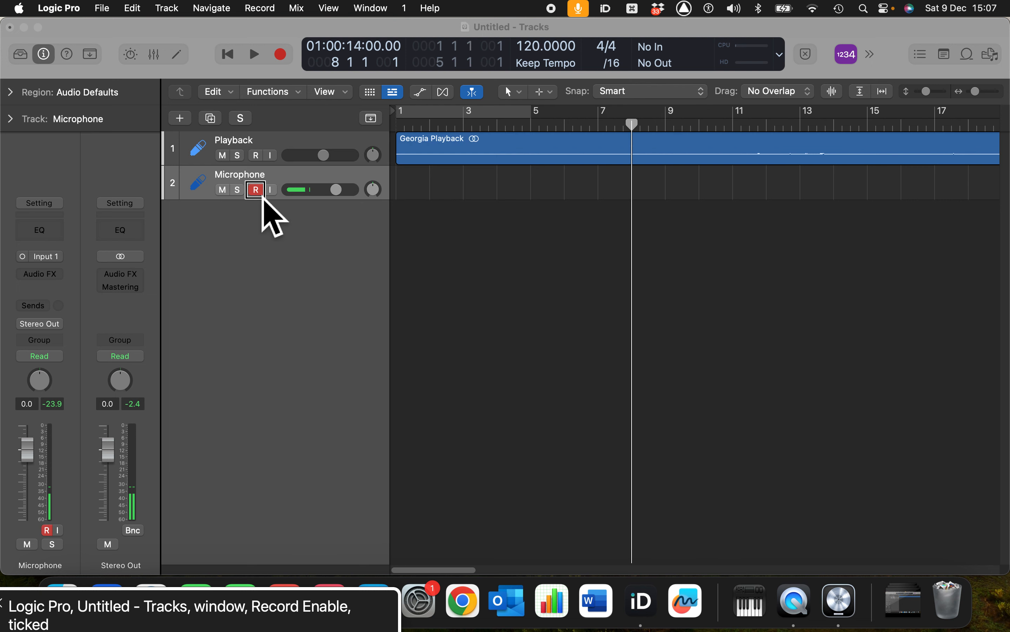
key("super+Tab")
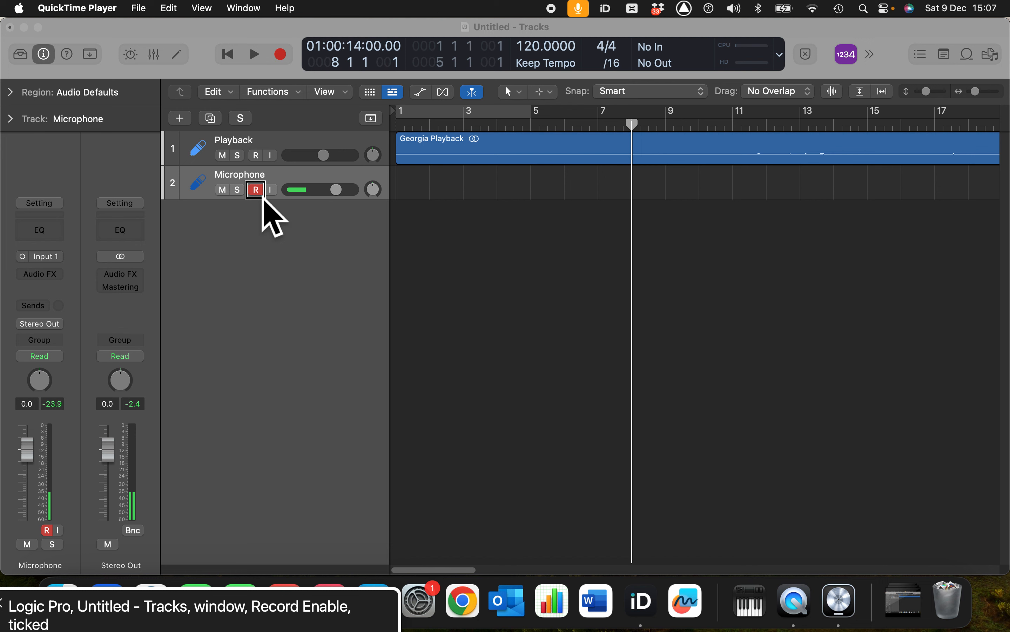
key("super+Tab")
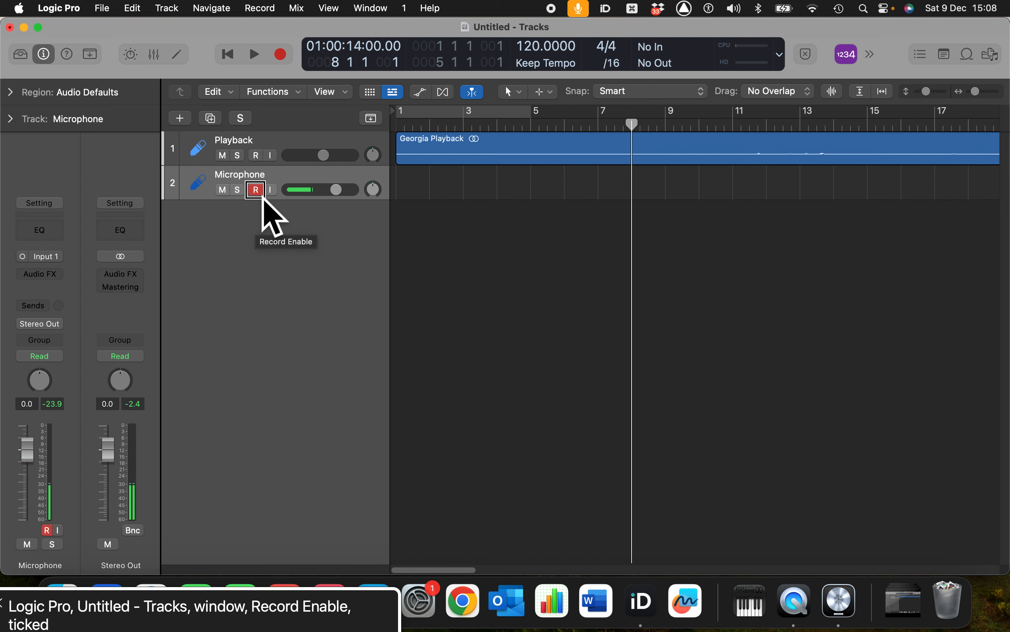
Turn off the metronome while recording a test take on the Microphone track from bar 8, and undo that take
key("r")
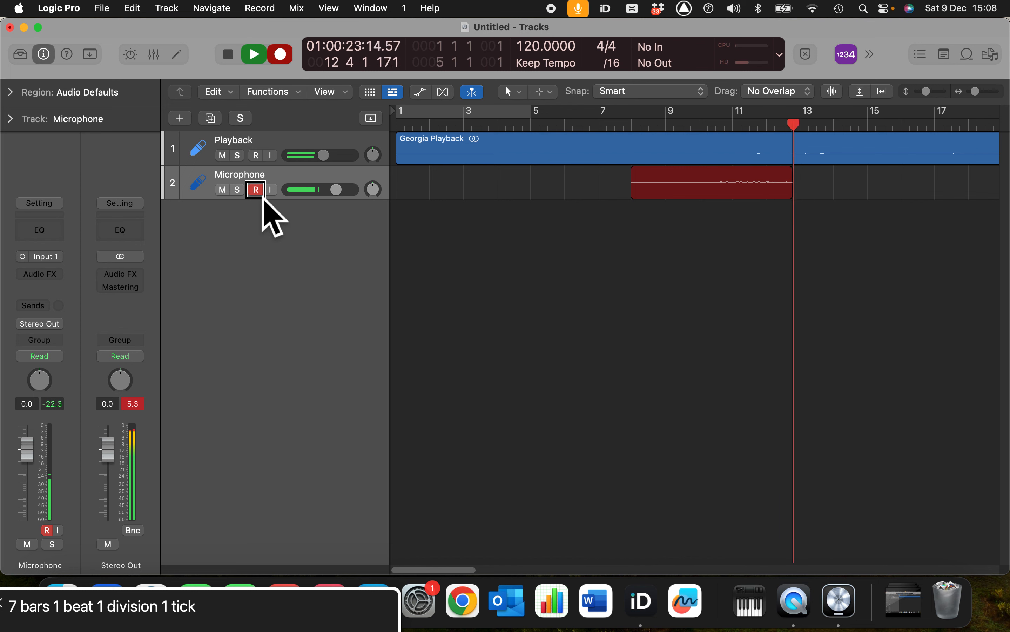
key("k")
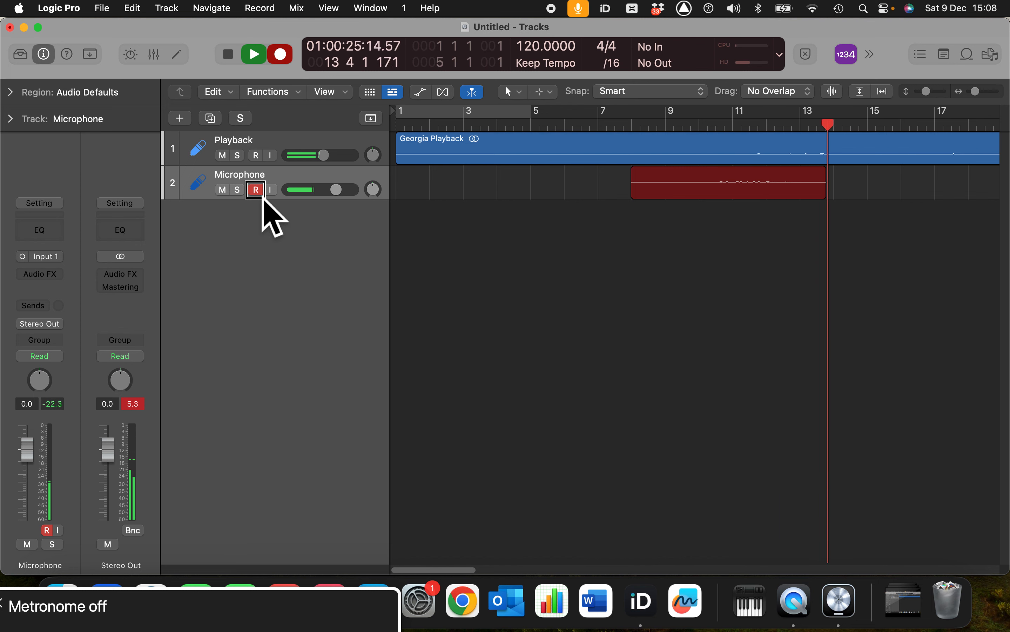
key("space")
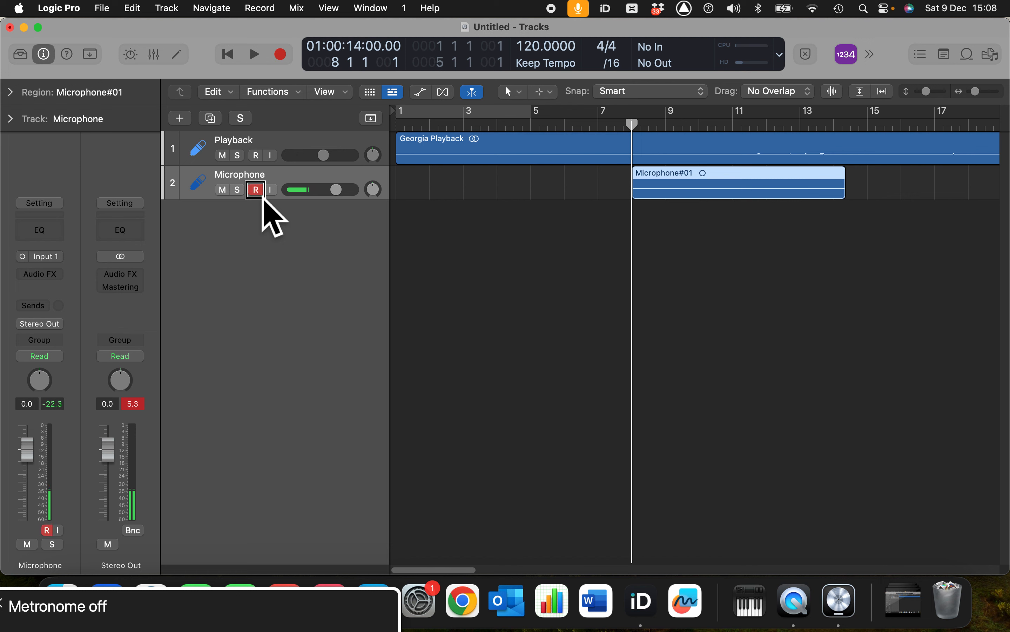
key("super+z")
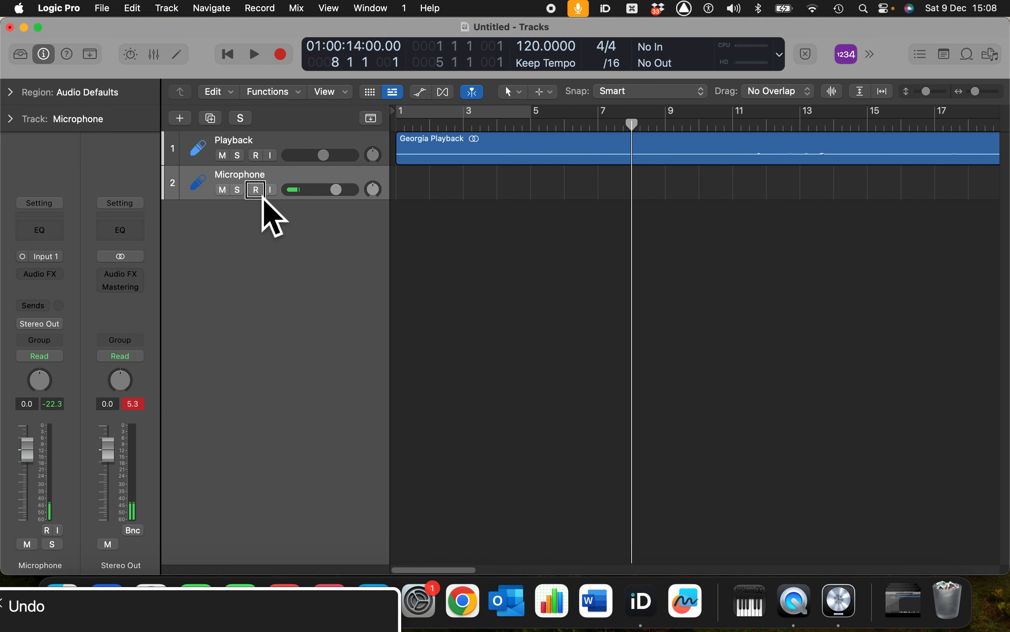
key("r")
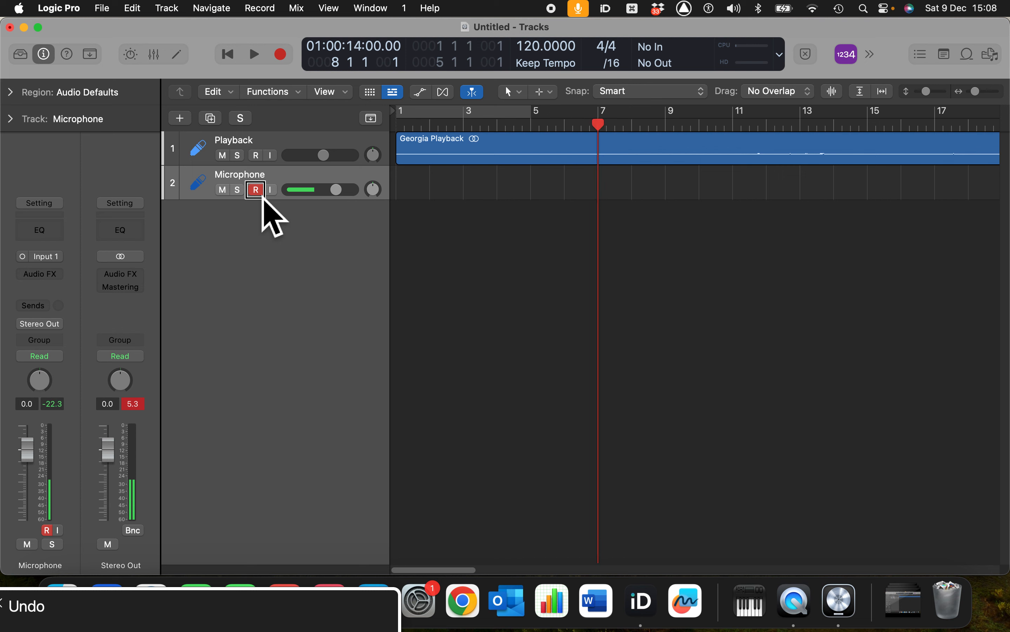
key("space")
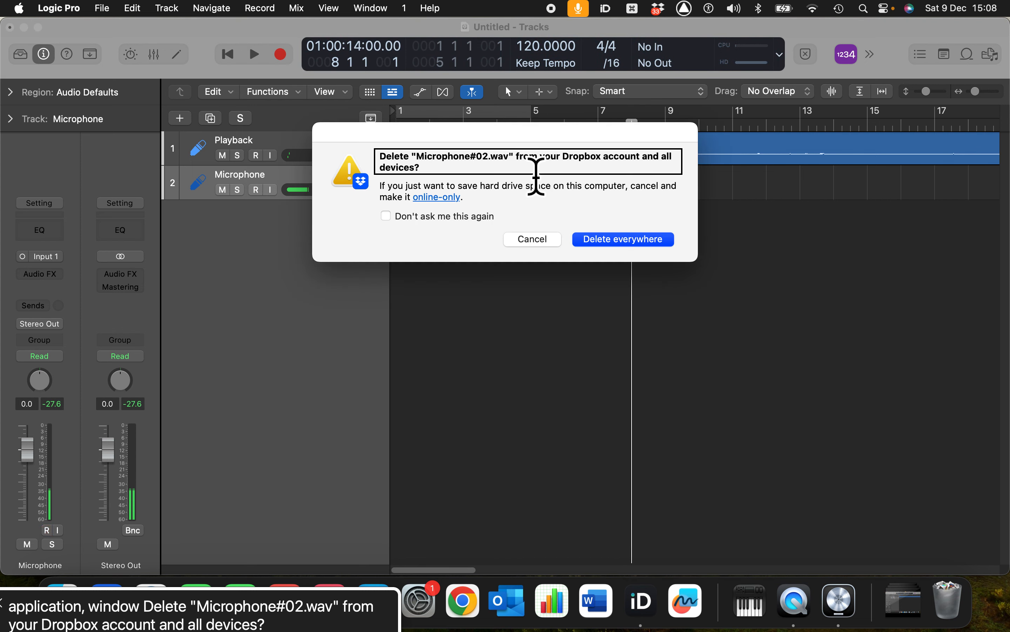
left_click(627, 241)
key("super+Tab")
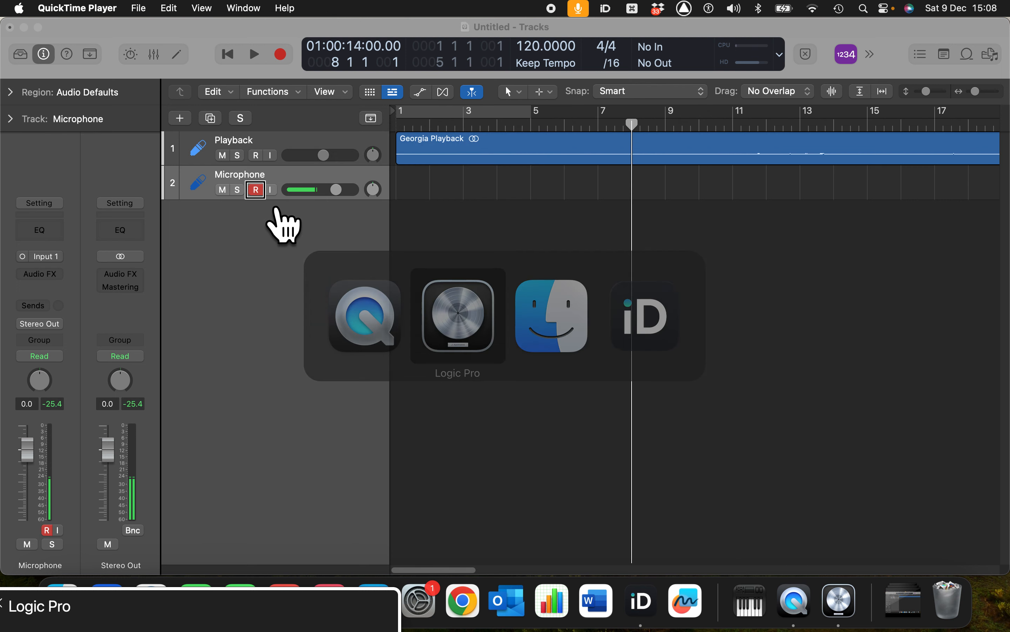
left_click(262, 197)
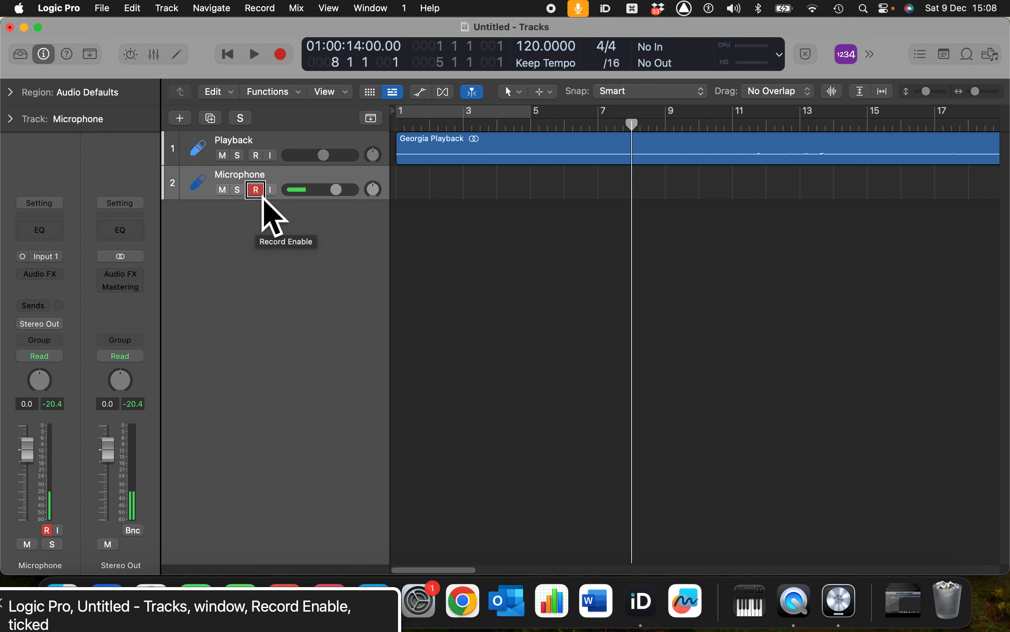
Turn on input monitoring for the Microphone track and record a take from bar 8 to about bar 27
key("ctrl+i")
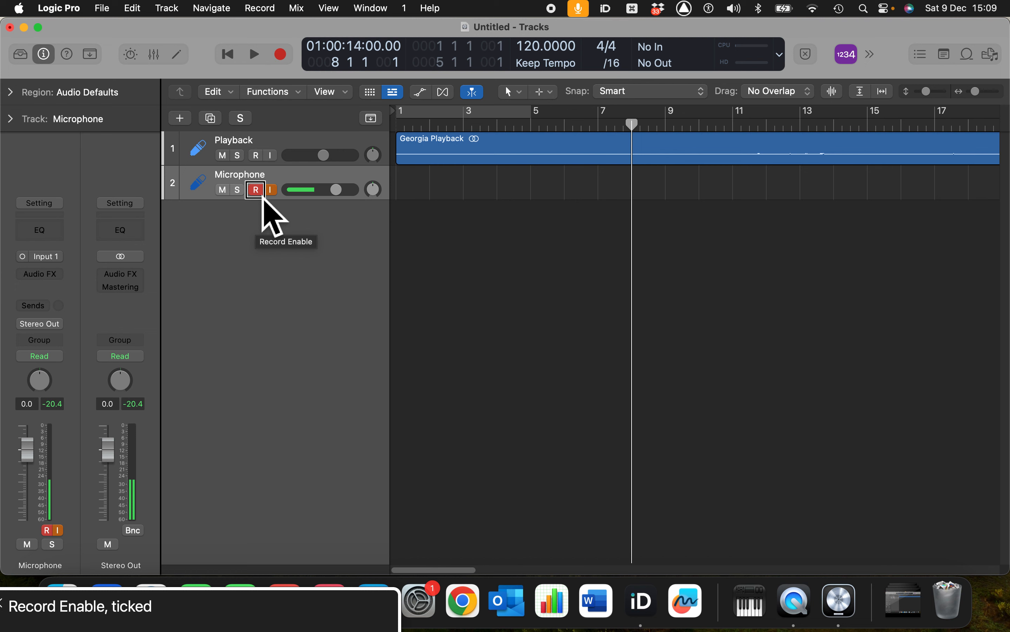
key("space")
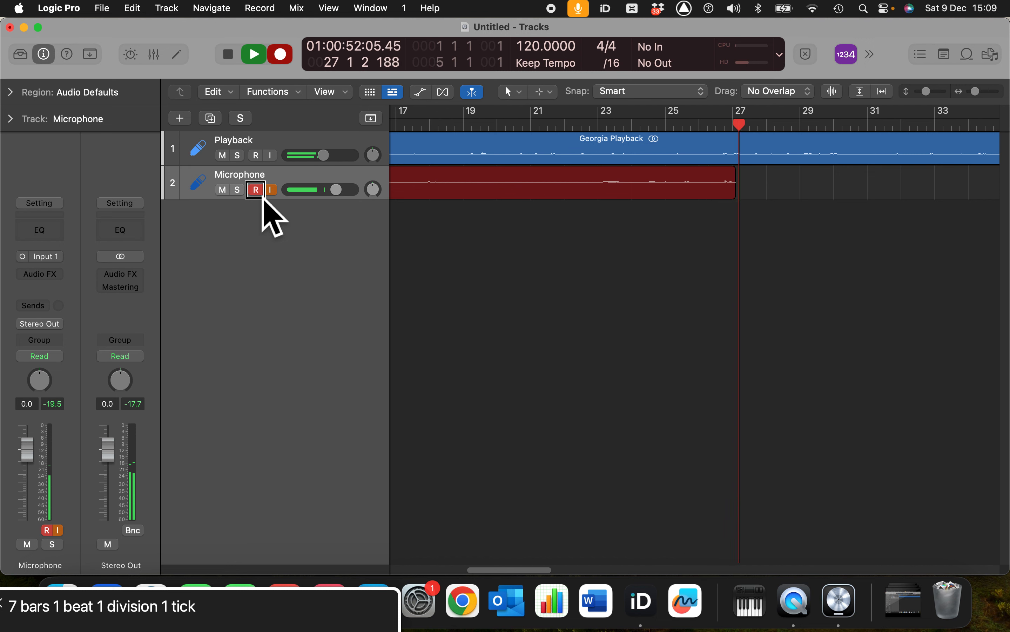
key("space")
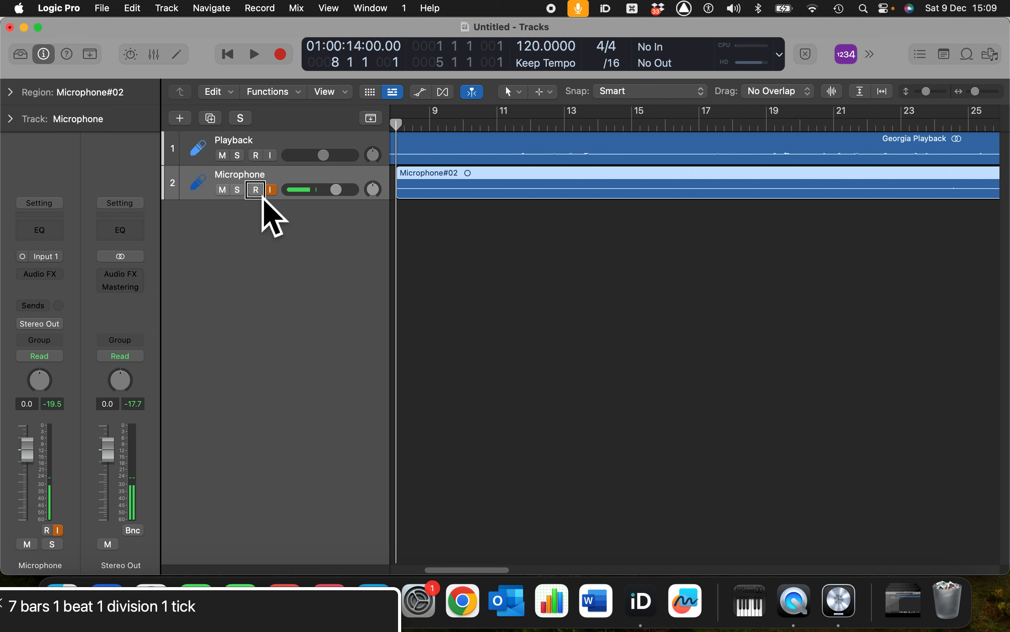
Play back the take from bar 8 and turn off the Microphone channel's input monitoring in the Mixer before stopping playback
key("space")
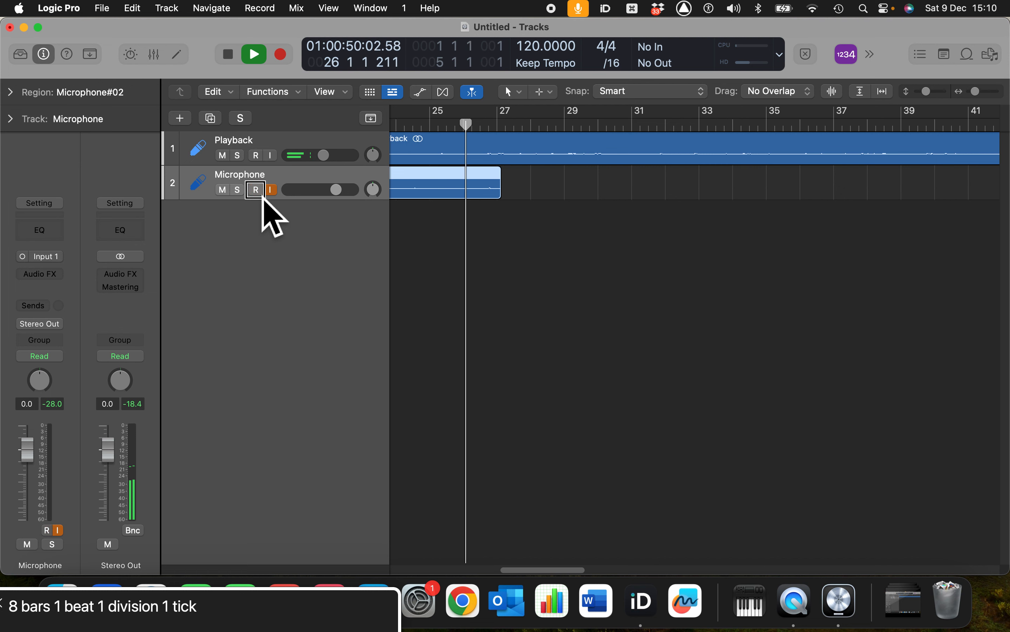
key("x")
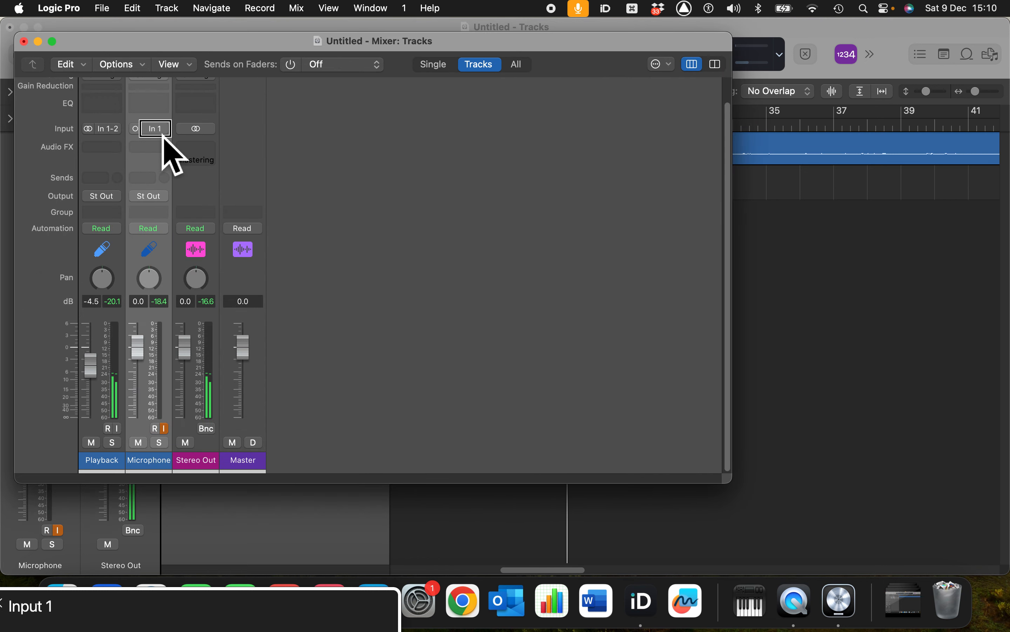
key("ctrl+alt+Right")
key("ctrl+alt+Right")
key("ctrl+alt+Right")
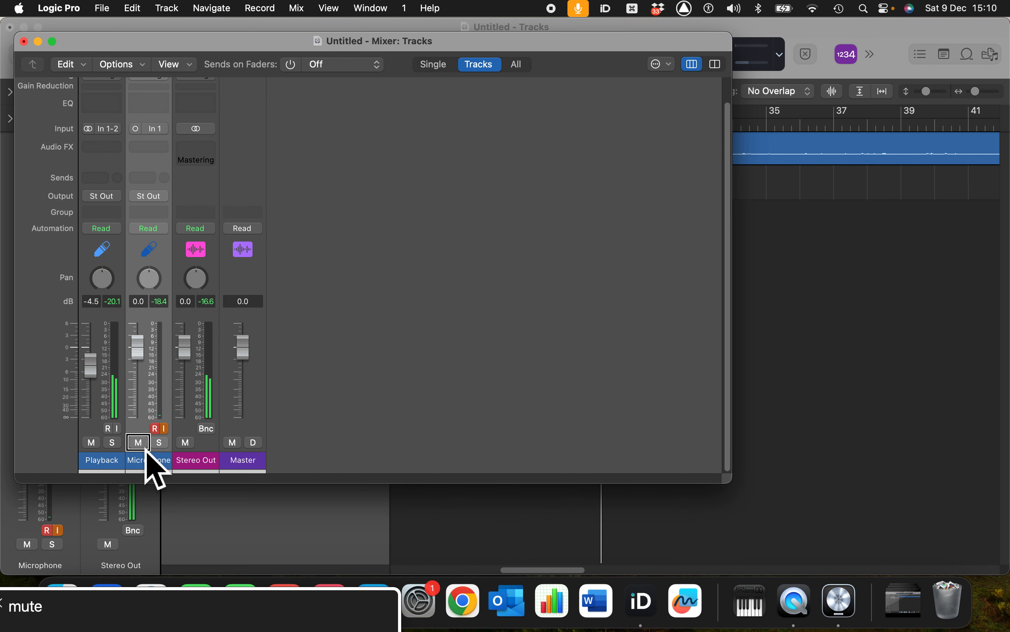
key("ctrl+alt+Right")
key("ctrl+alt+space")
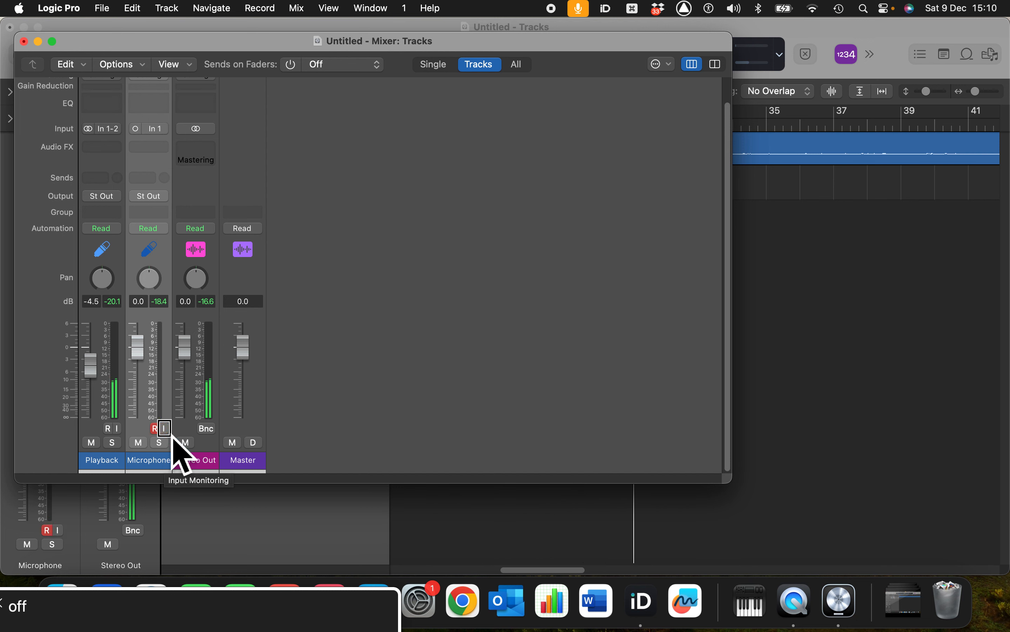
key("space")
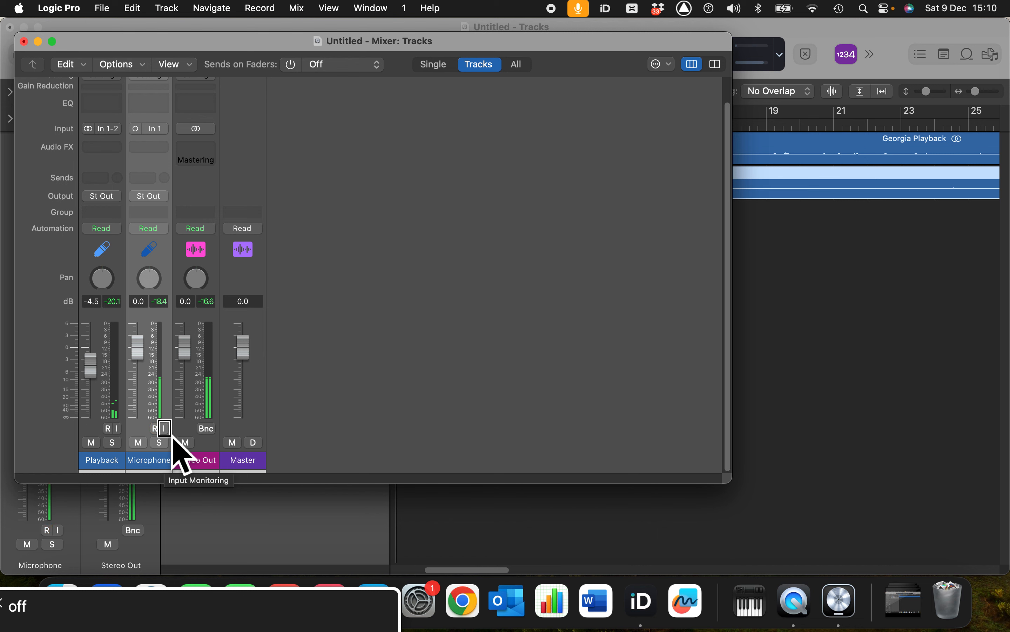
Switch the Microphone channel's input format from mono to stereo in the Mixer and cancel the deletion of Microphone#03.wav
key("ctrl+alt+Right")
key("ctrl+alt+Right")
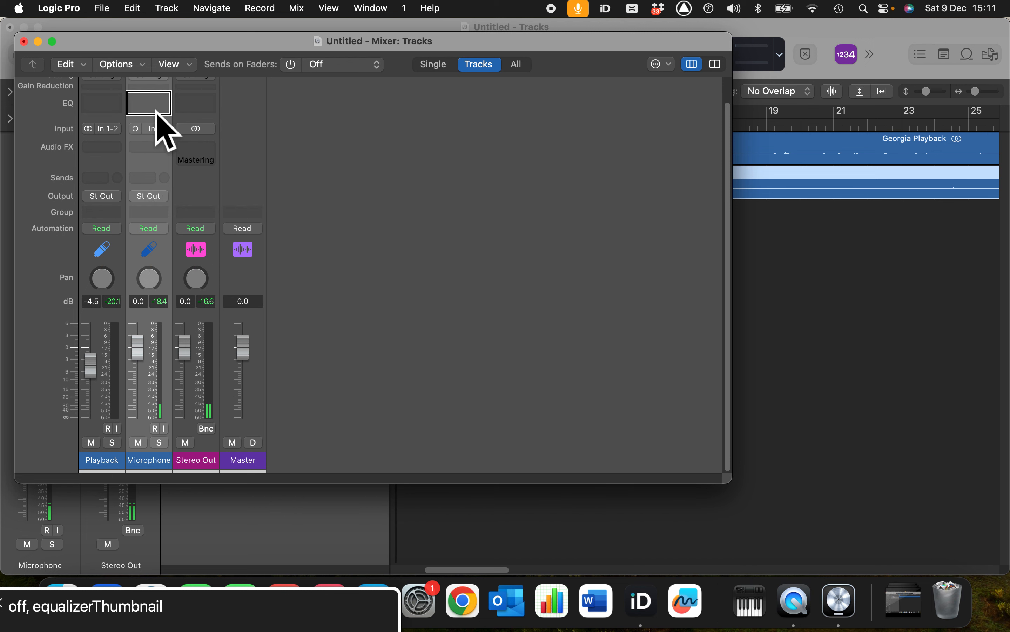
left_click(143, 137)
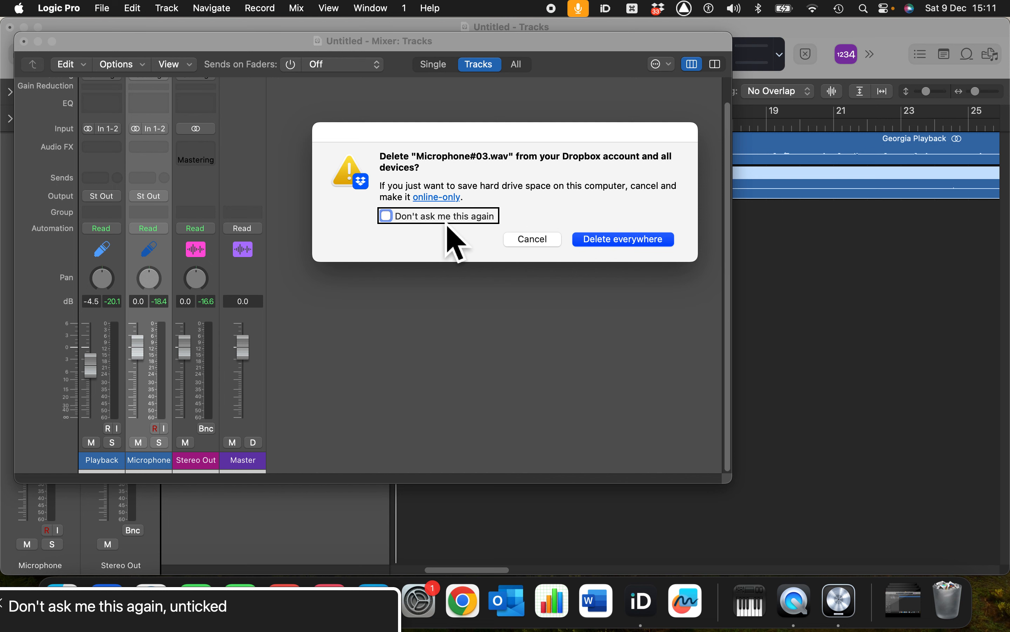
left_click(537, 245)
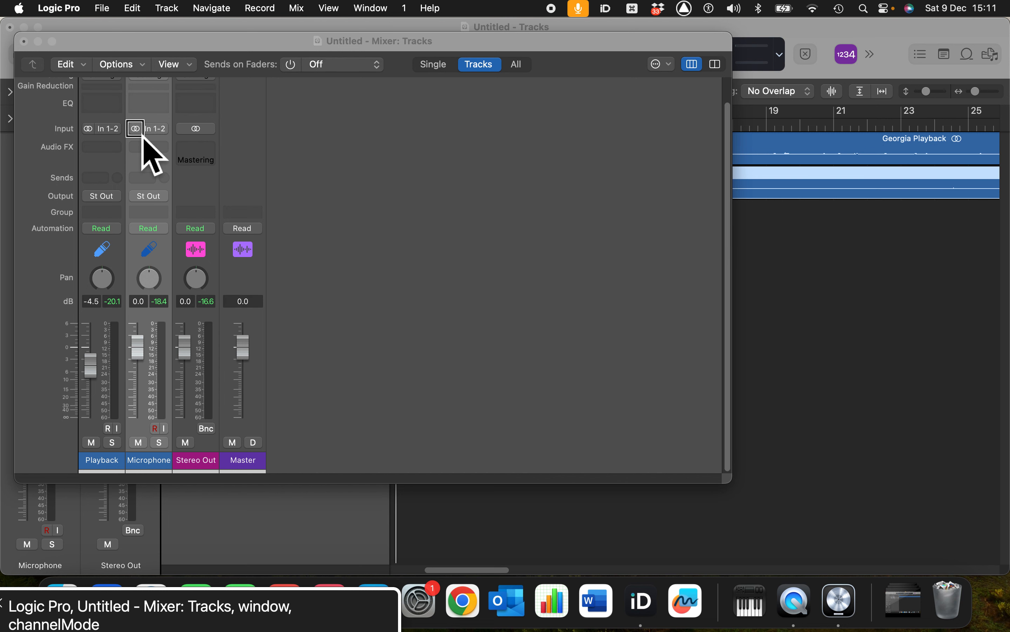
Start playback of the recorded take from bar 8 and solo the Microphone channel
key("super+Tab")
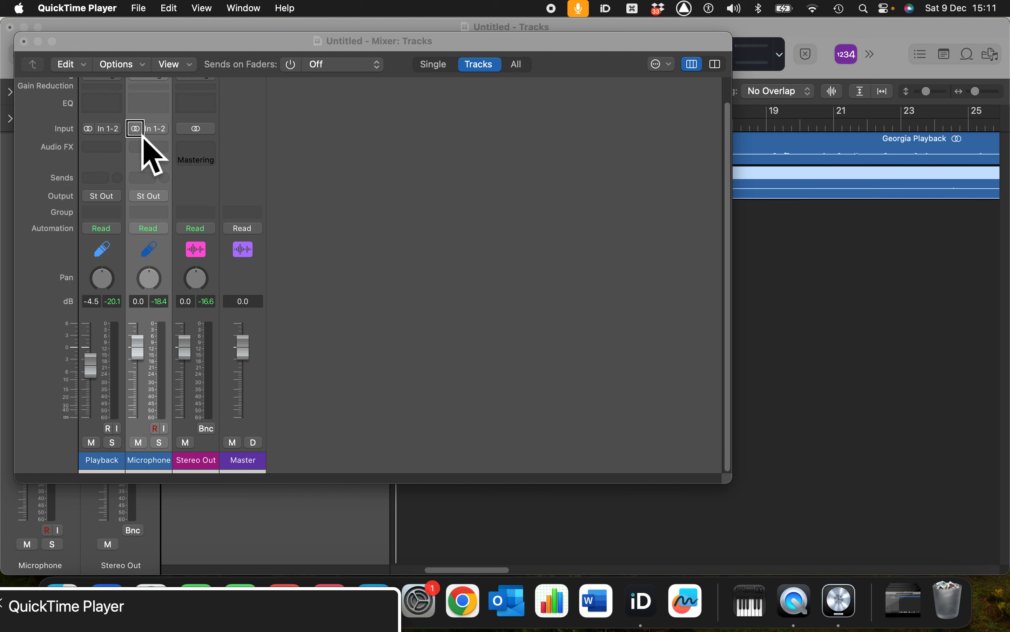
key("super+Tab")
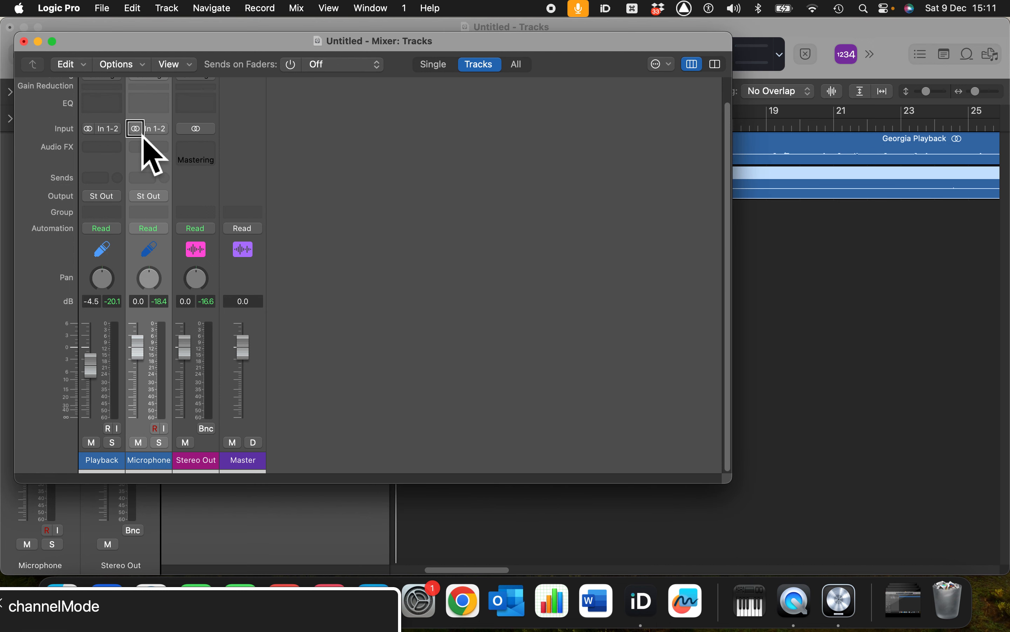
key("space")
key("s")
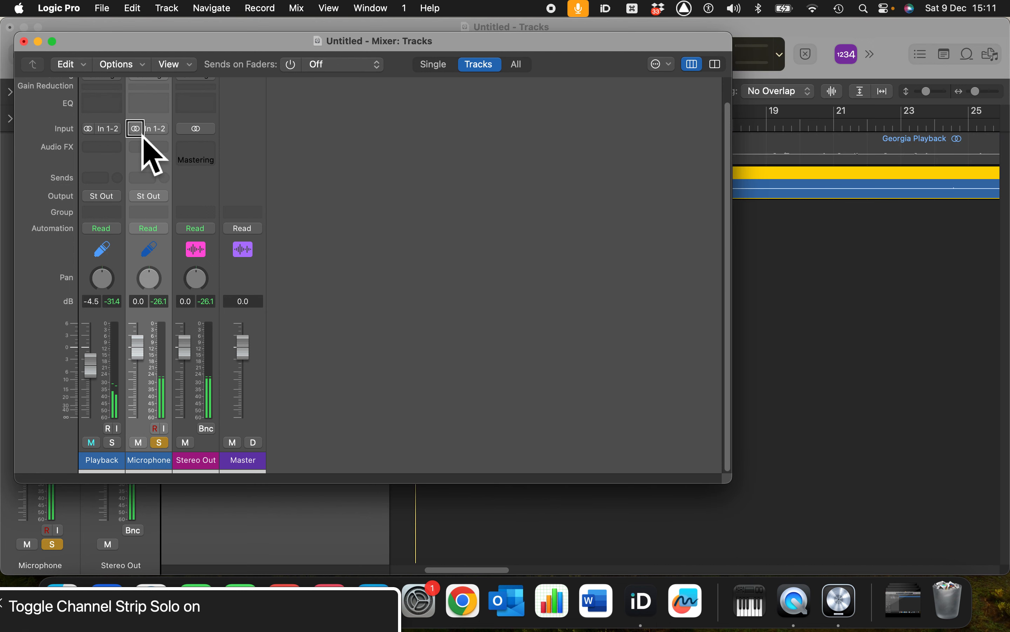
Switch the soloed Microphone channel's input format to mono, back to stereo and again to mono while listening to the take
key("ctrl+alt+space")
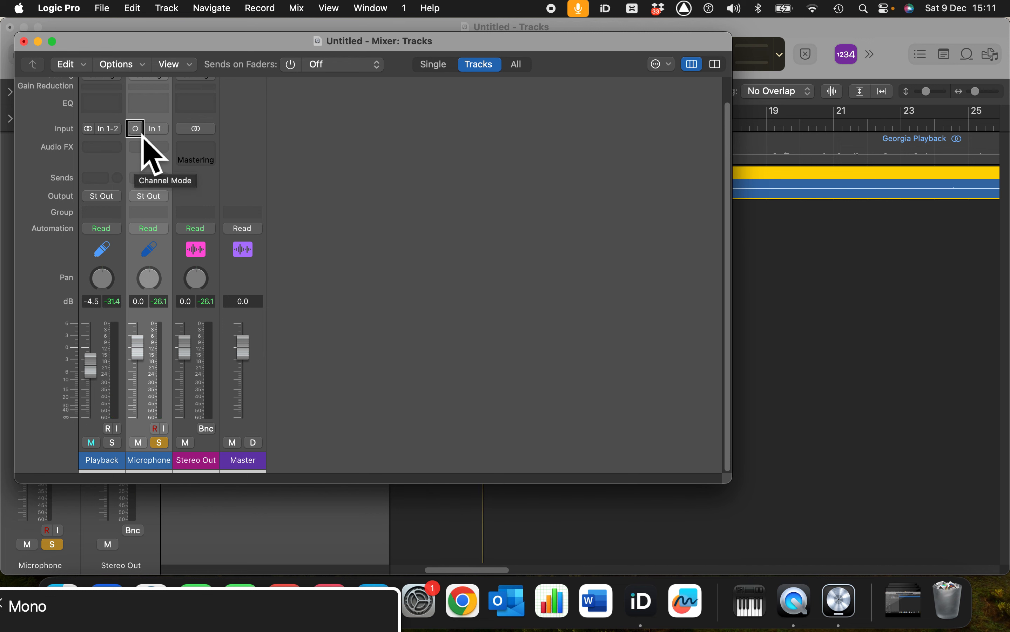
key("ctrl+alt+space")
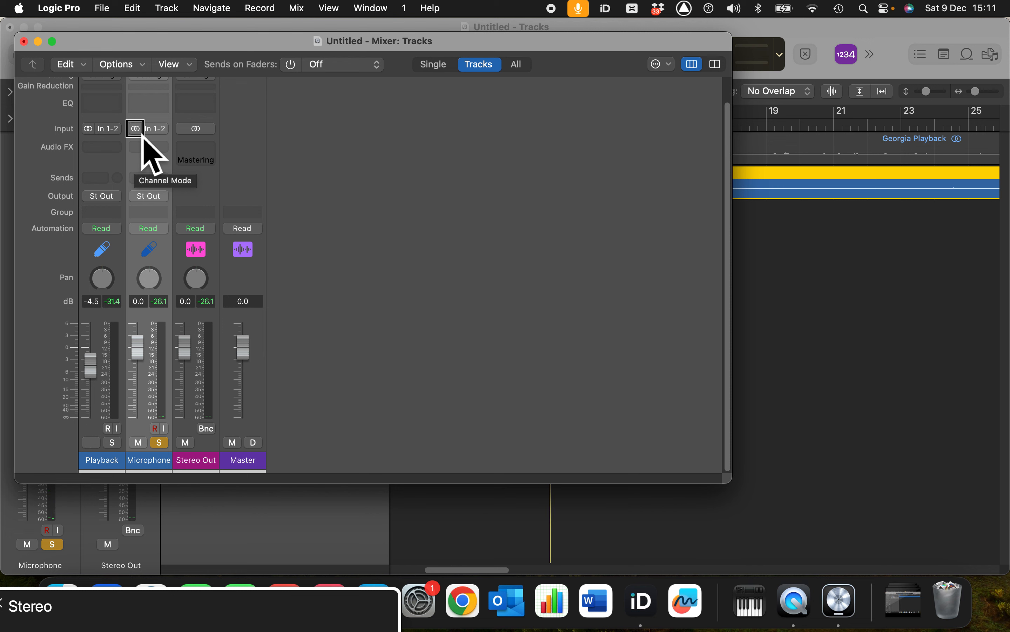
key("ctrl+alt+space")
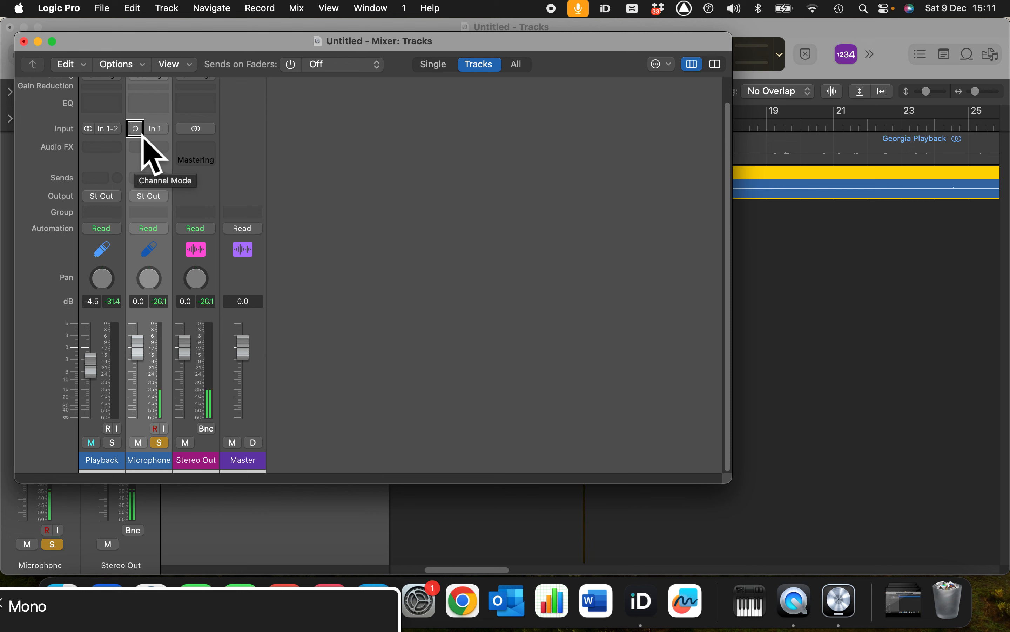
Turn the Microphone channel's solo off and on again during playback, and switch its input format to stereo
left_click(159, 442)
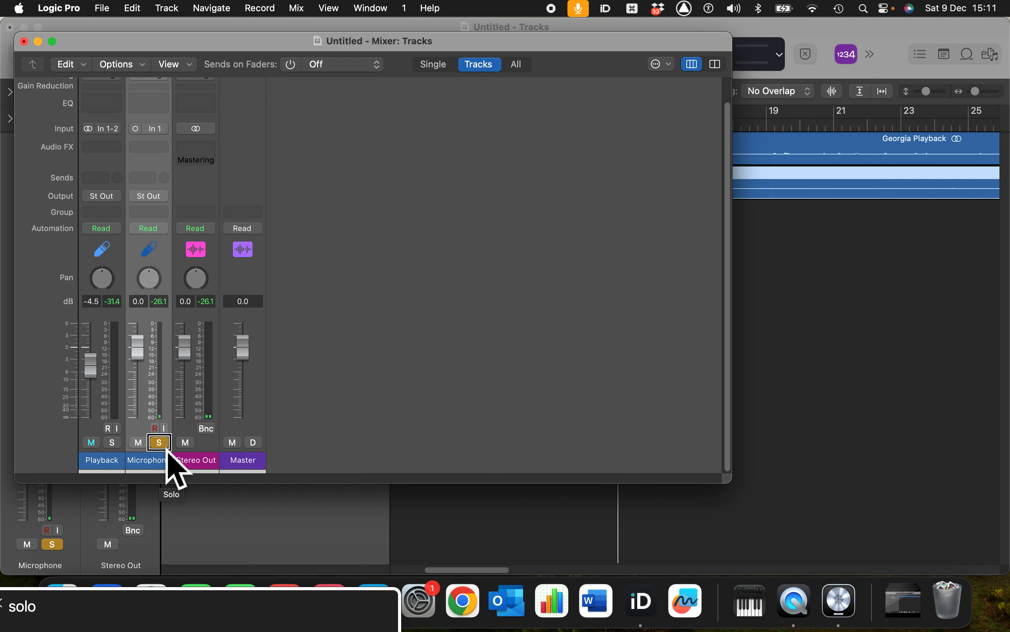
left_click(159, 442)
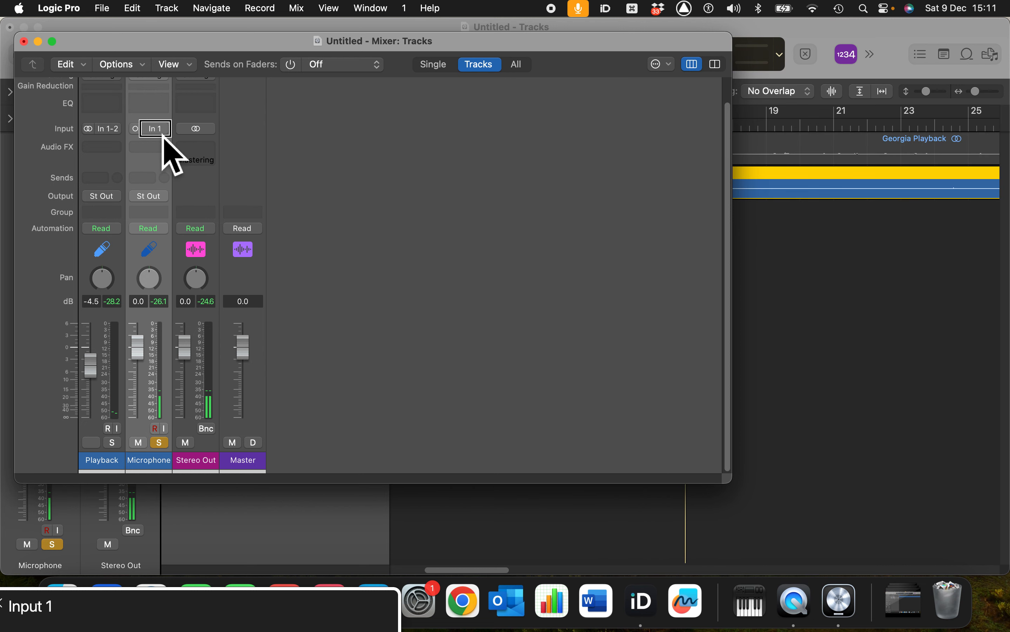
left_click(135, 128)
key("space")
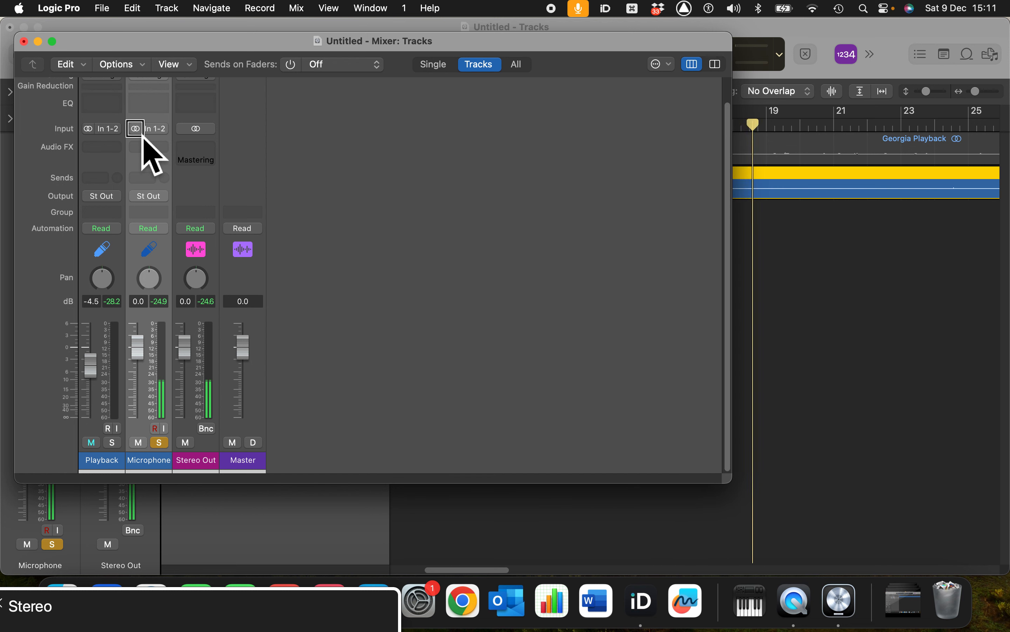
key("shift+space")
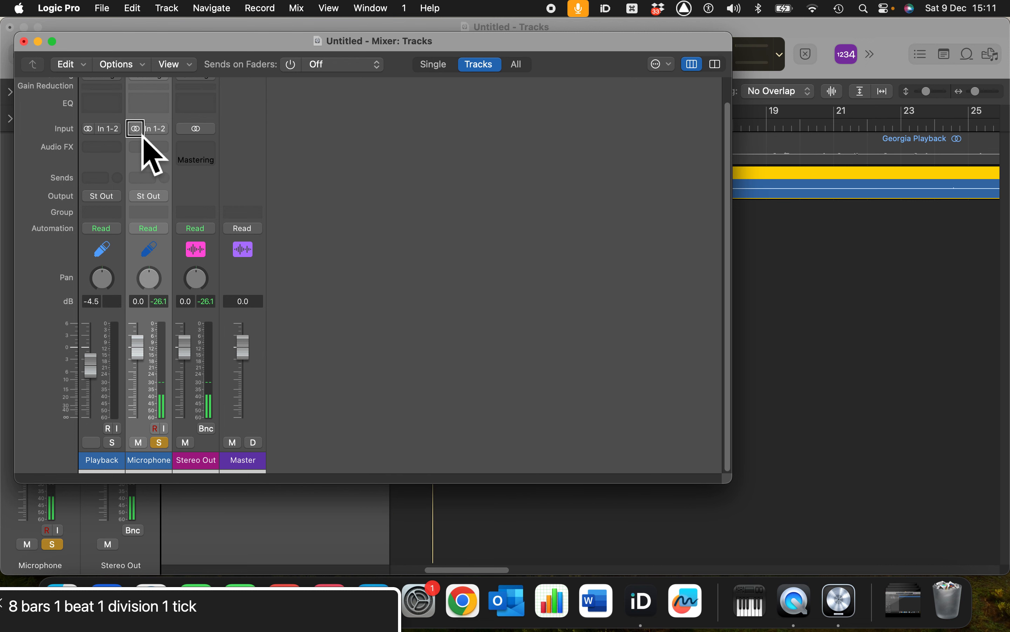
Compare mono and stereo input formats on the soloed Microphone channel, replaying from bar 8, and leave the format set to mono
left_click(143, 135)
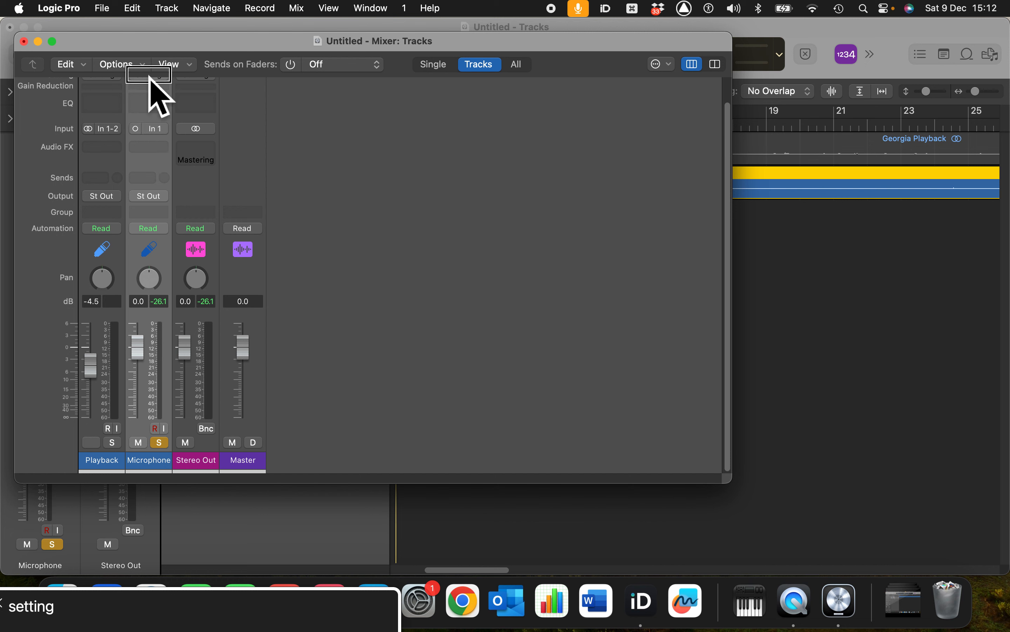
left_click(141, 136)
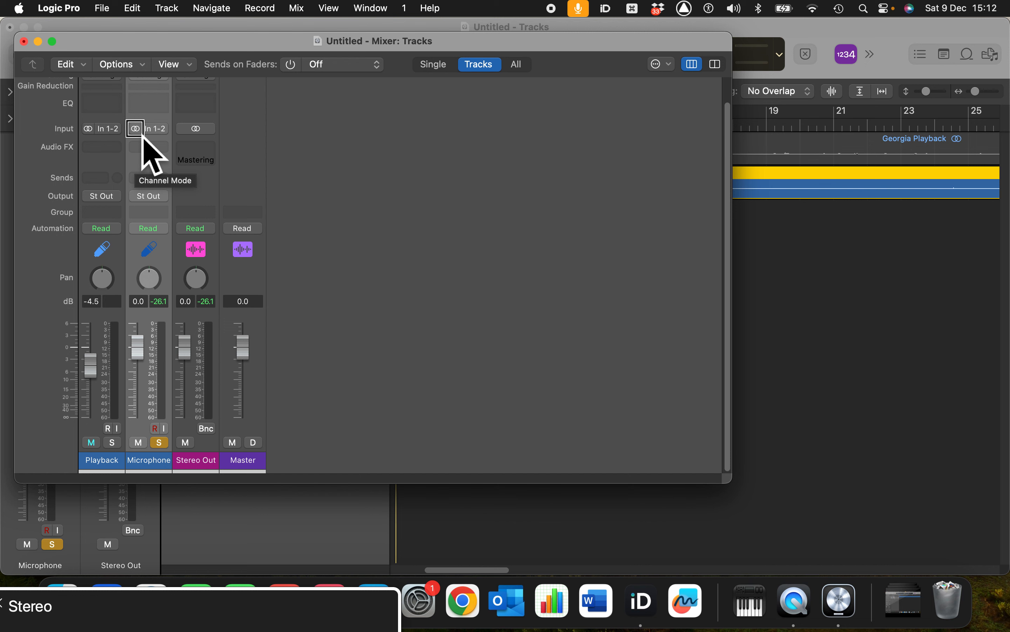
left_click(141, 136)
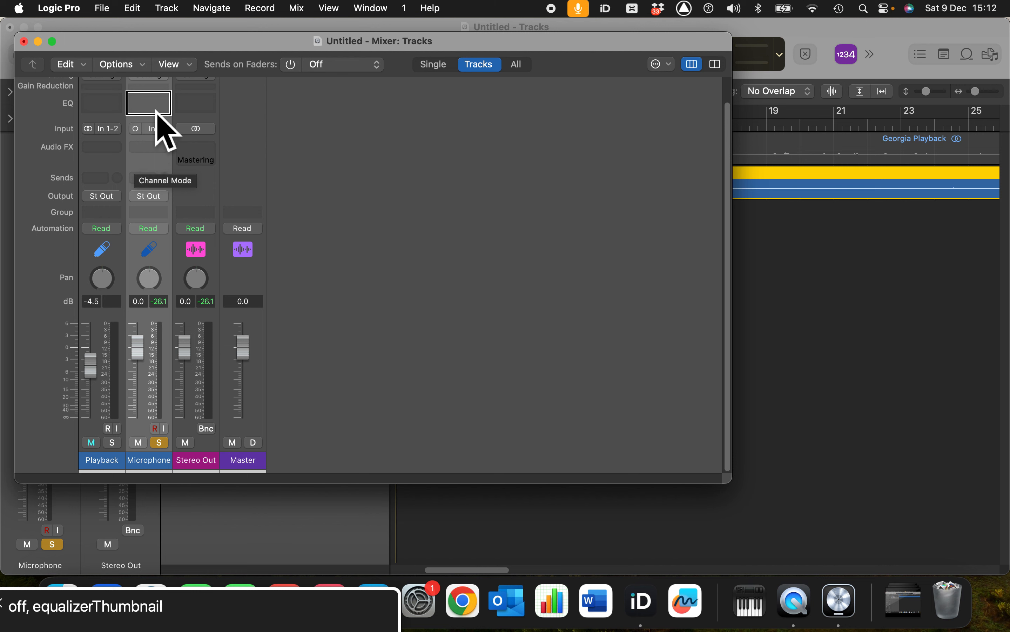
left_click(136, 129)
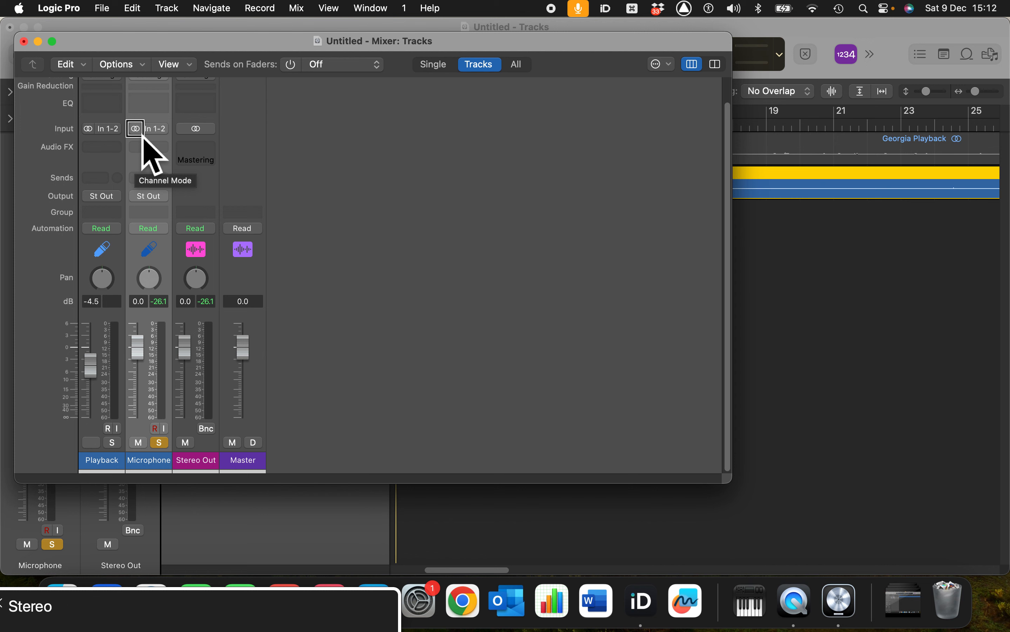
left_click(143, 134)
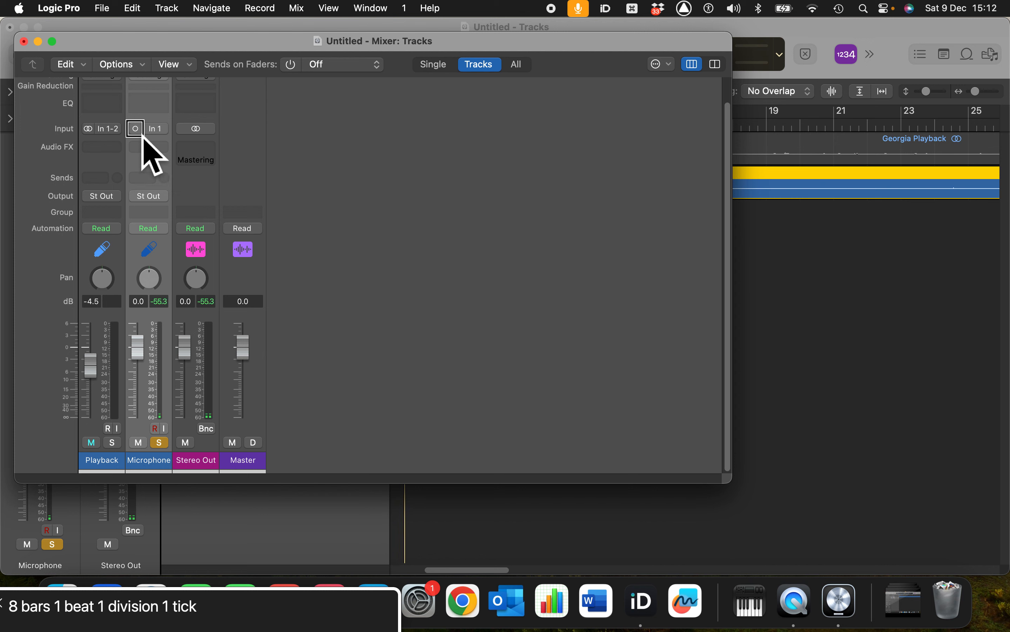
left_click(143, 134)
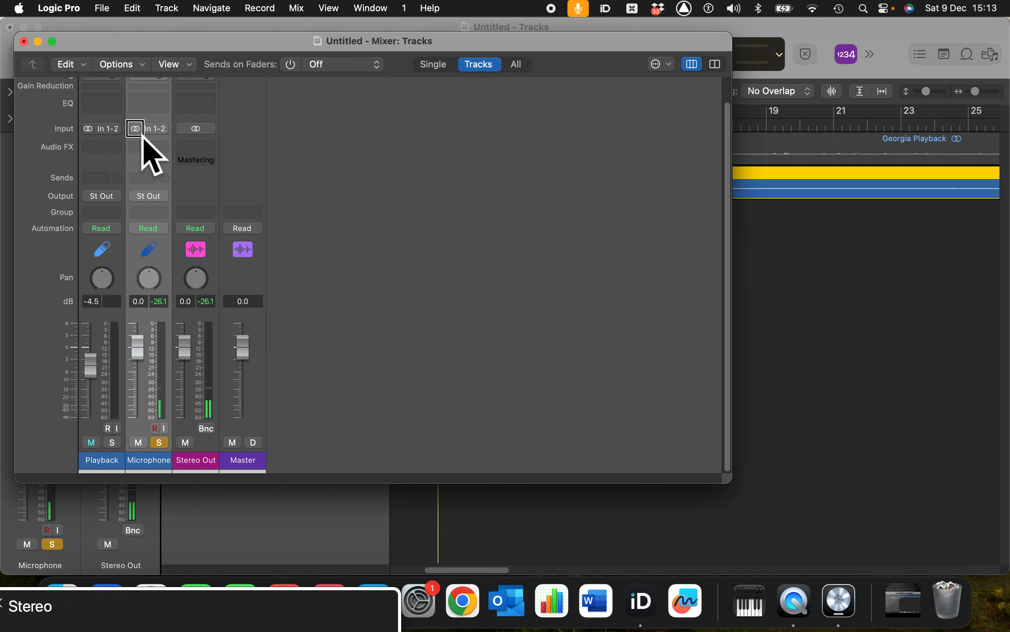
left_click(142, 135)
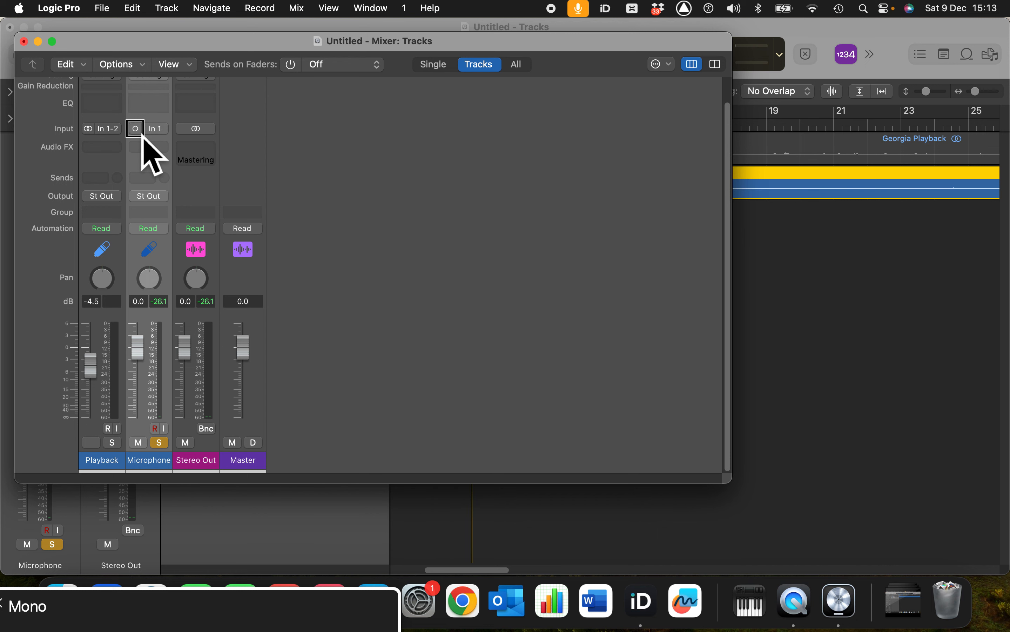
Turn off the Microphone channel's solo
key("s")
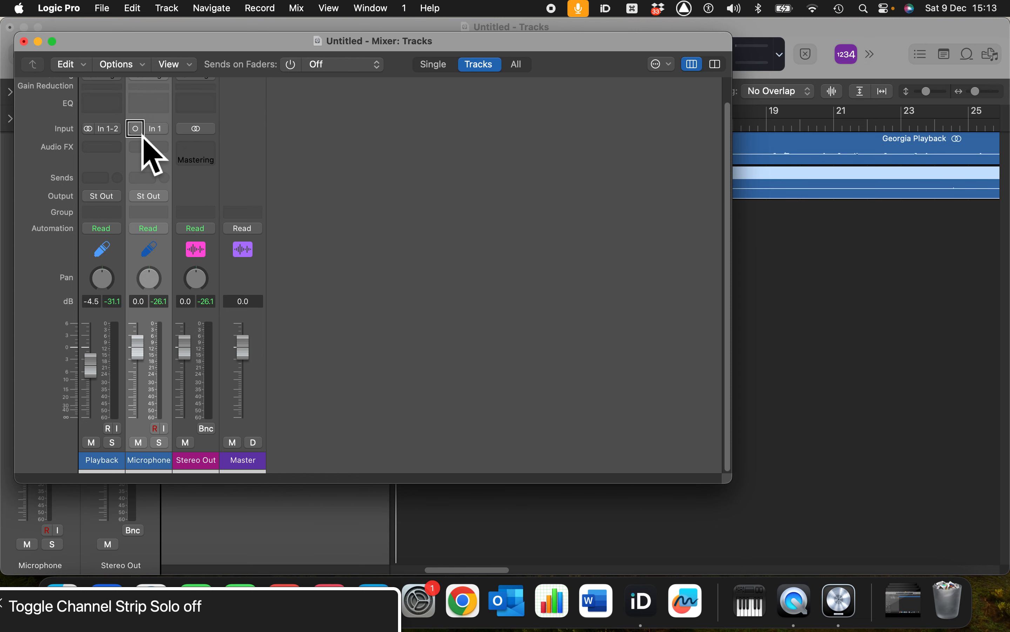
key("super+Tab")
key("super+Tab")
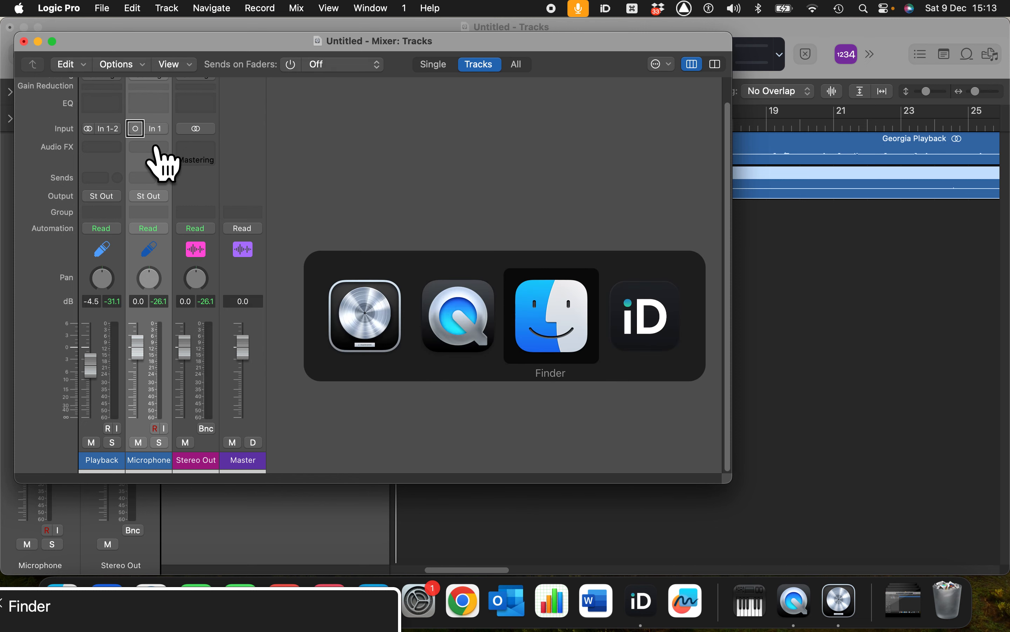